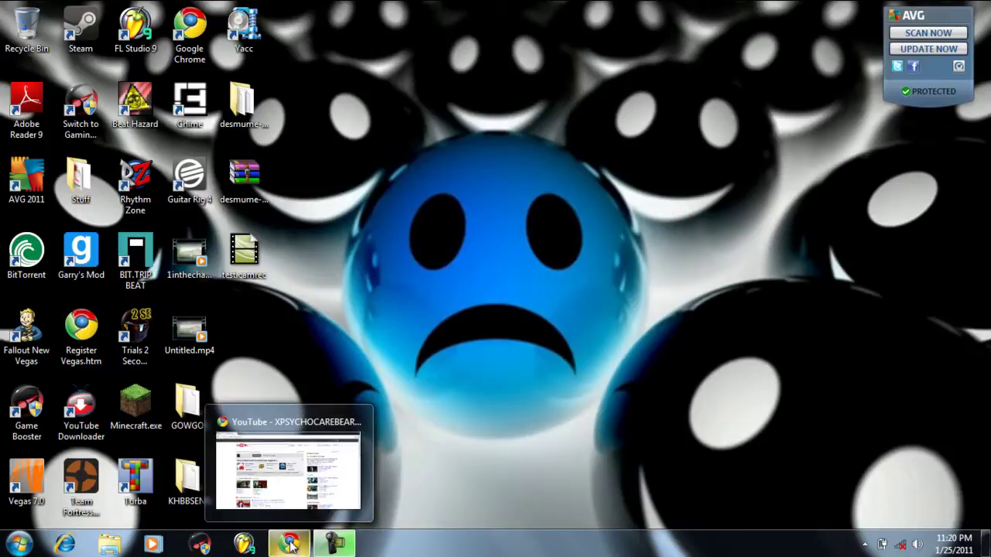
# Step: Bring up FL Studio 9, then expand and collapse the BeepMap presets and Plugin presets branch
pyautogui.moveTo(291, 545)
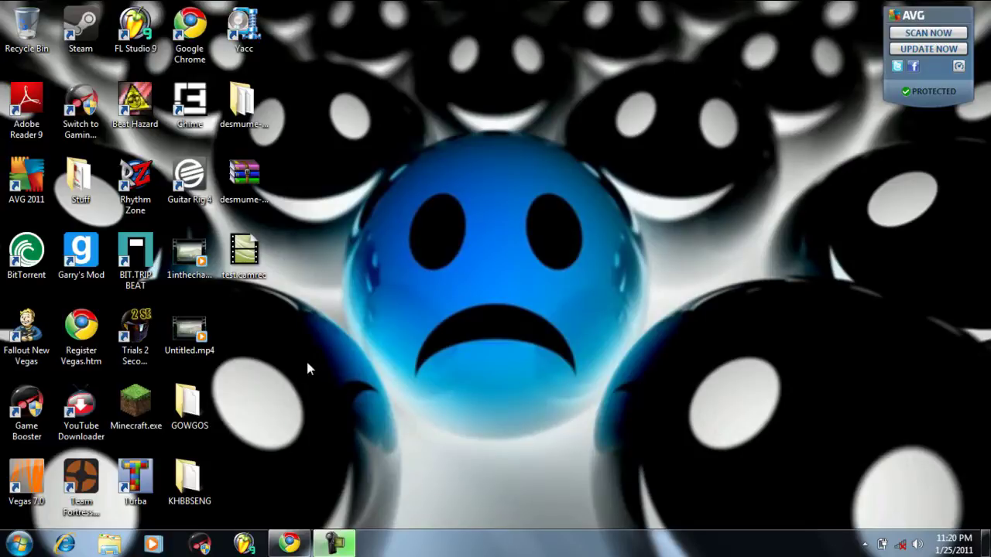
pyautogui.click(262, 540)
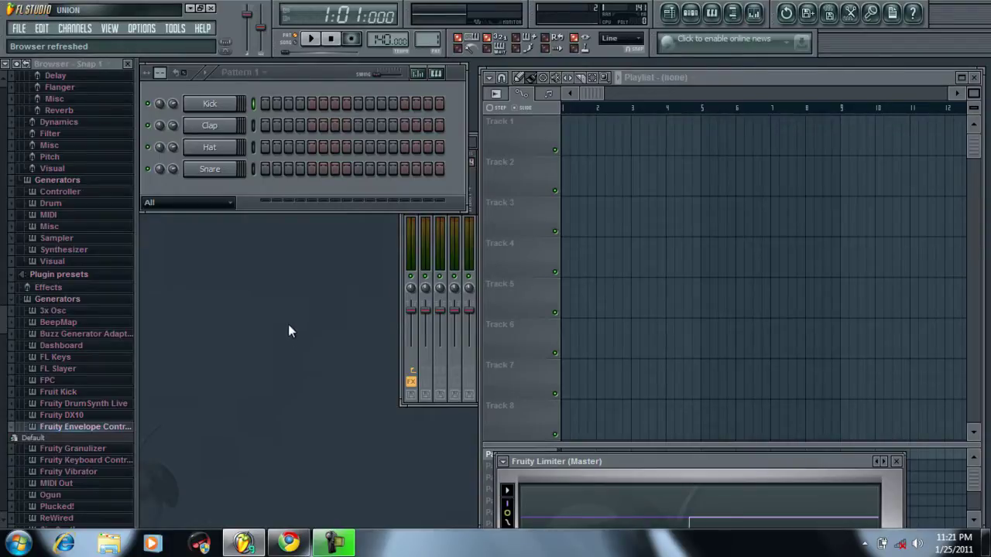
pyautogui.click(93, 323)
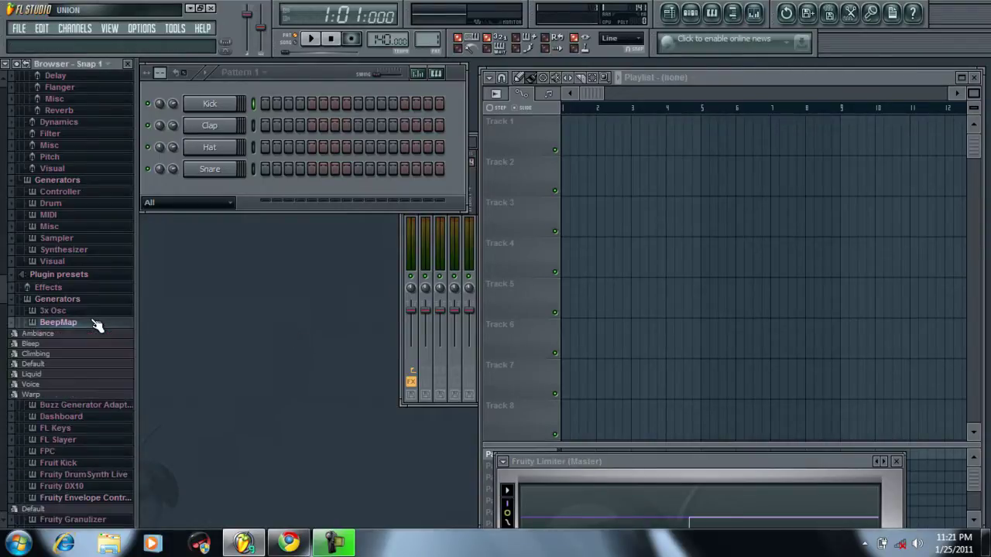
pyautogui.click(93, 323)
pyautogui.rightClick(93, 323)
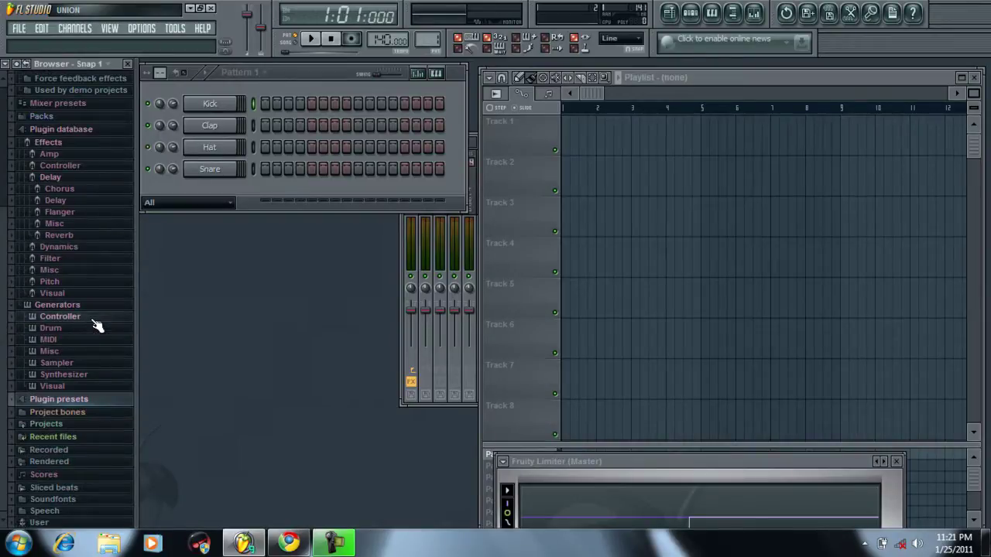
# Step: Collapse the Effects folder, then expand and collapse the Packs folder to view its kits
pyautogui.click(41, 142)
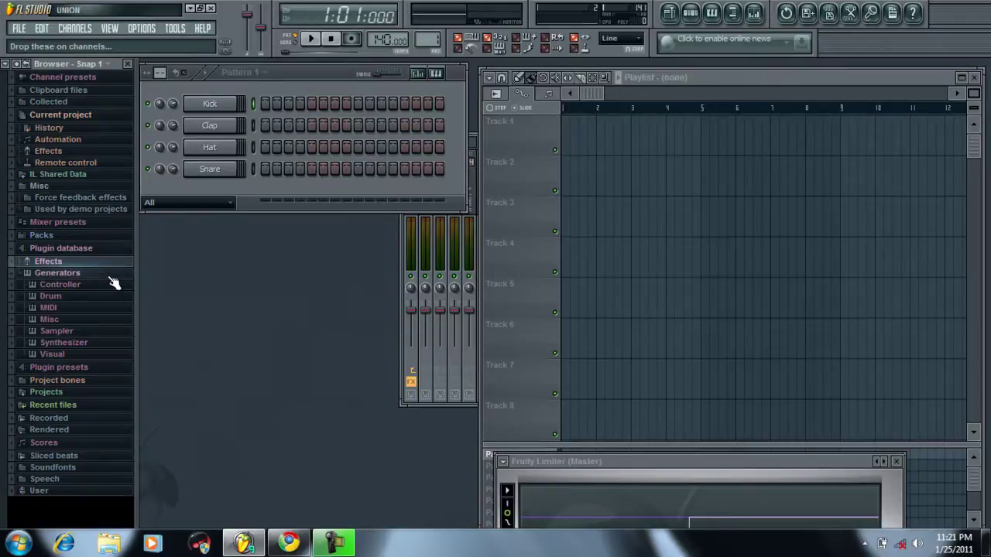
pyautogui.click(70, 236)
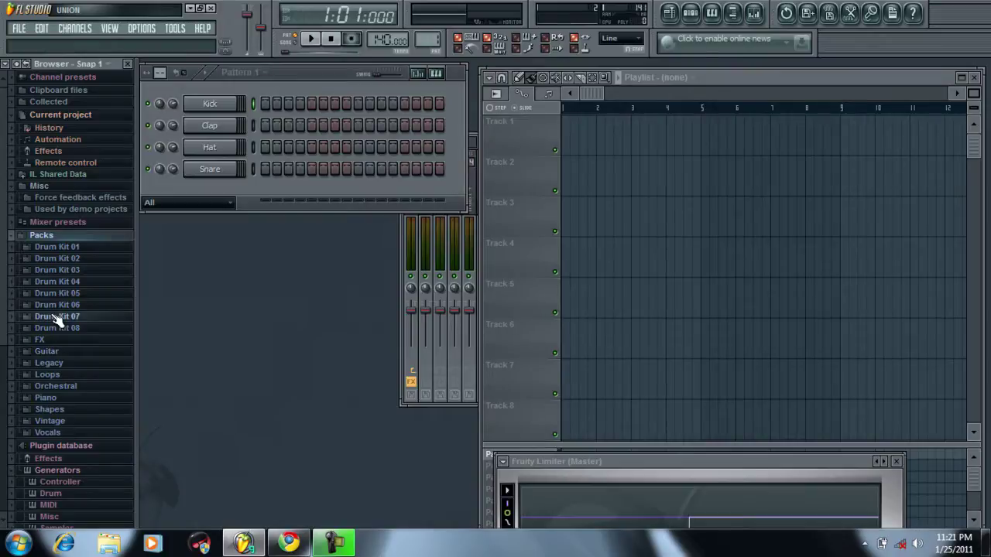
pyautogui.click(76, 237)
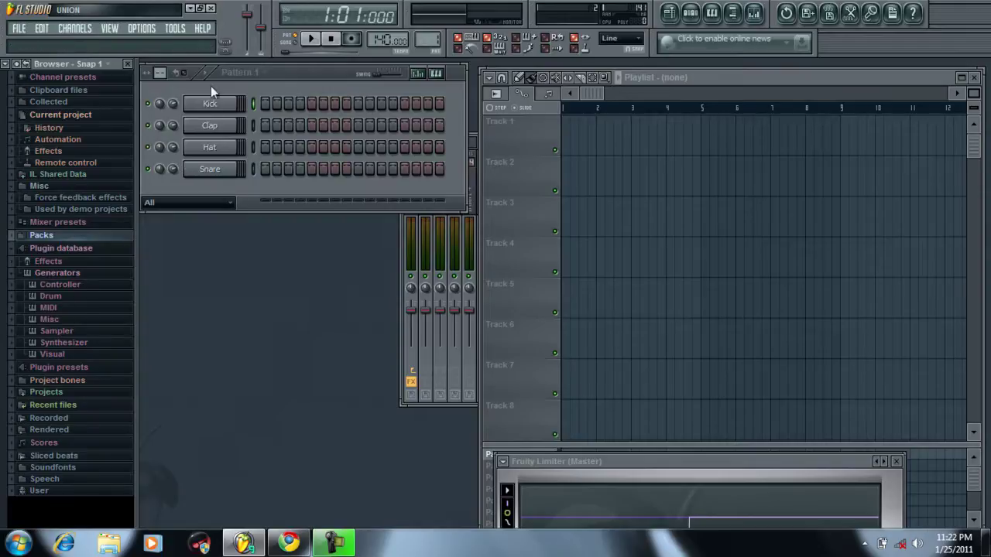
# Step: Light Kick on steps 1, 5, 9, 13 and Clap on steps 3, 11, then preview the beat
pyautogui.click(264, 103)
pyautogui.click(311, 103)
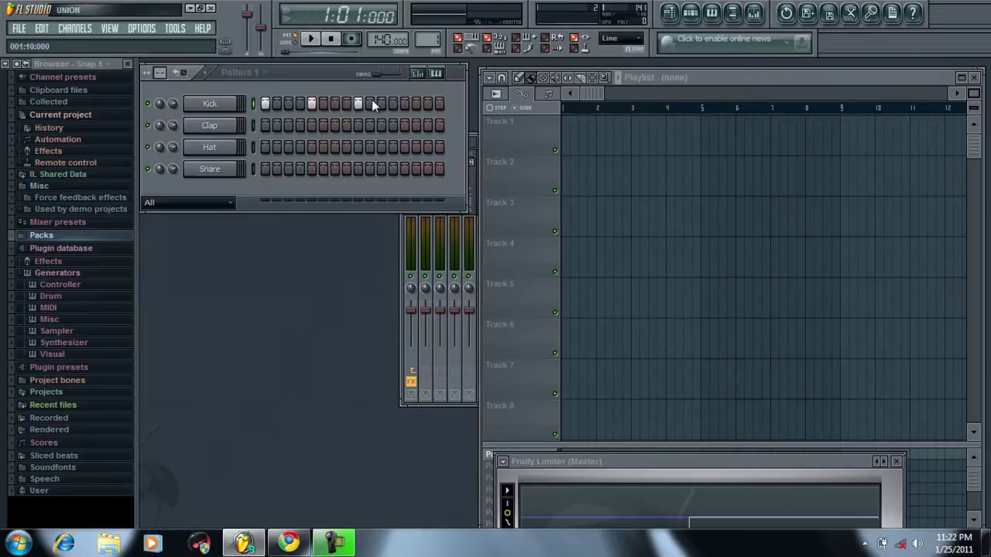
pyautogui.click(288, 125)
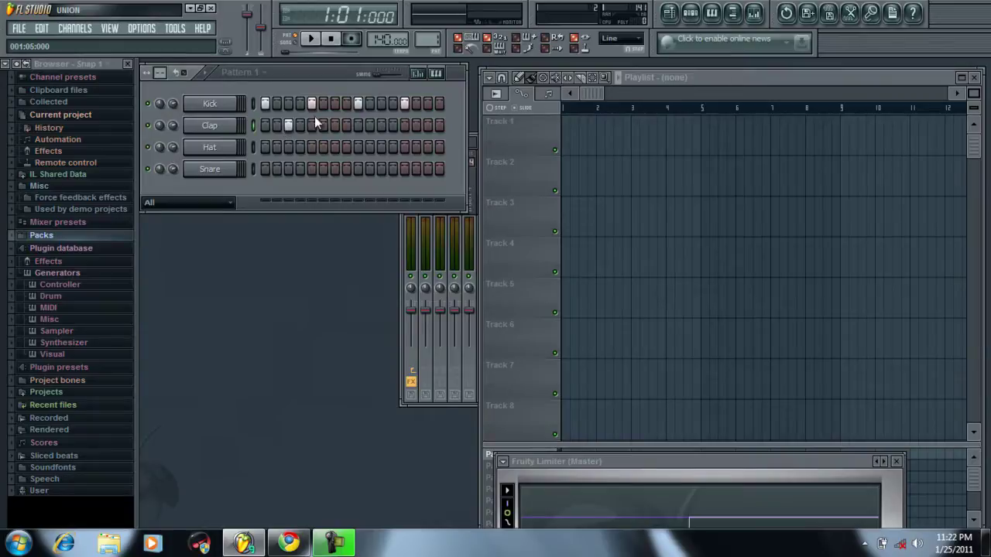
pyautogui.click(381, 125)
pyautogui.press('space')
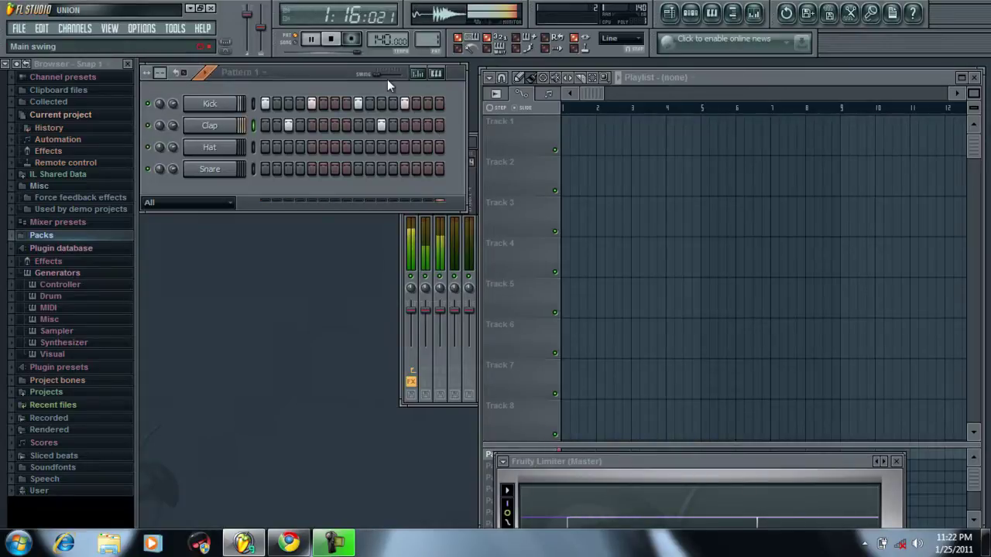
pyautogui.press('space')
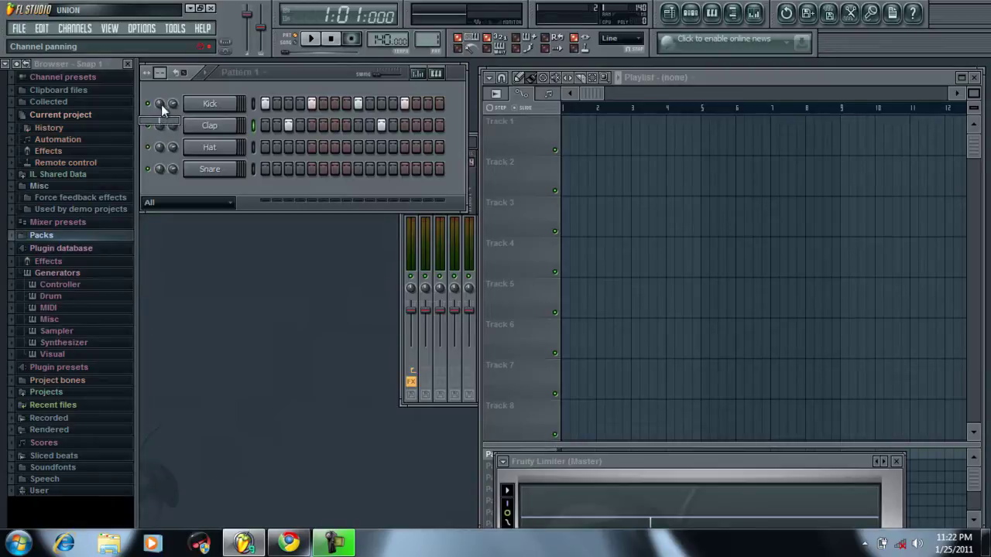
# Step: Pan the Kick channel fully left, then back to about 71% left
pyautogui.moveTo(161, 105); pyautogui.dragTo(188, 227)
pyautogui.moveTo(160, 119); pyautogui.dragTo(200, 515)
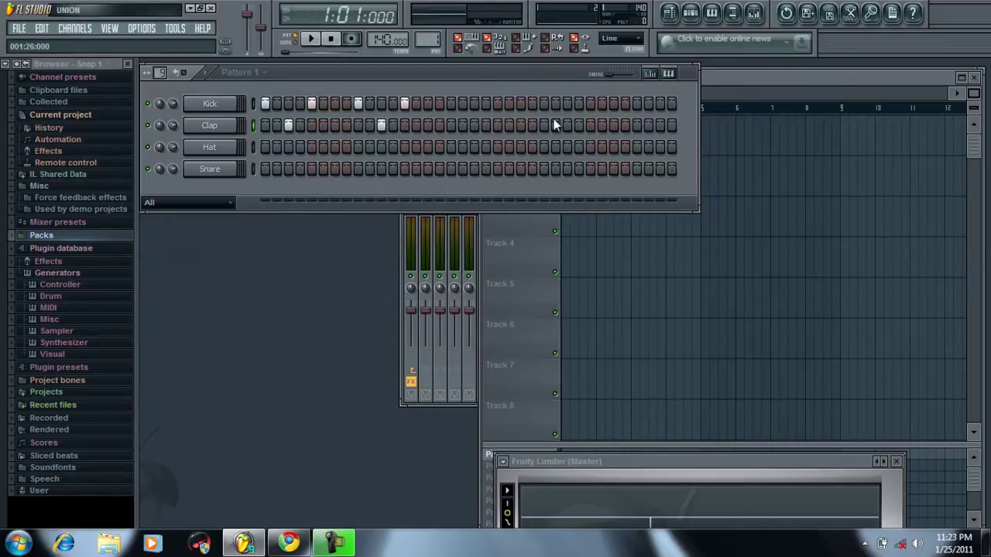
# Step: Select the Clap channel and shrink the step sequencer back to a compact size
pyautogui.click(253, 126)
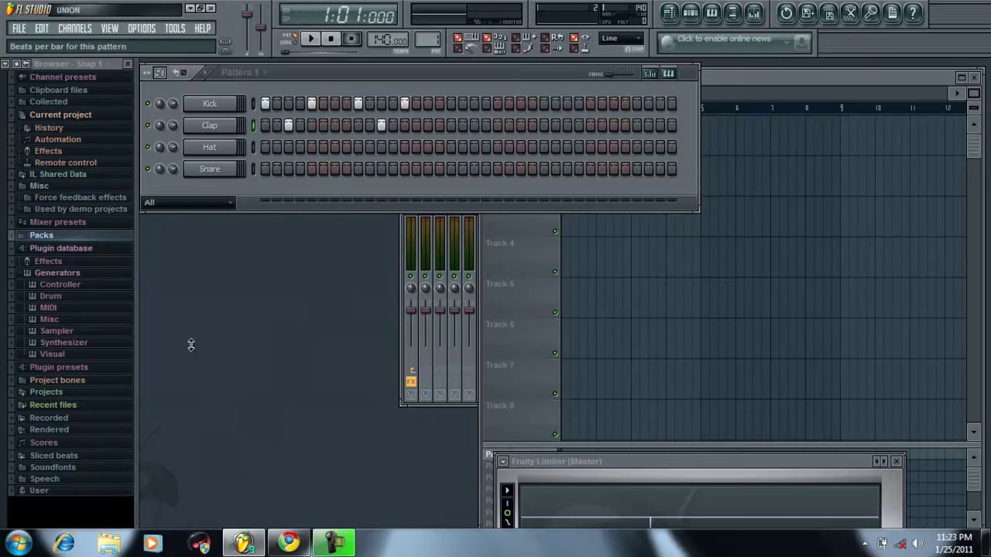
pyautogui.doubleClick(235, 65)
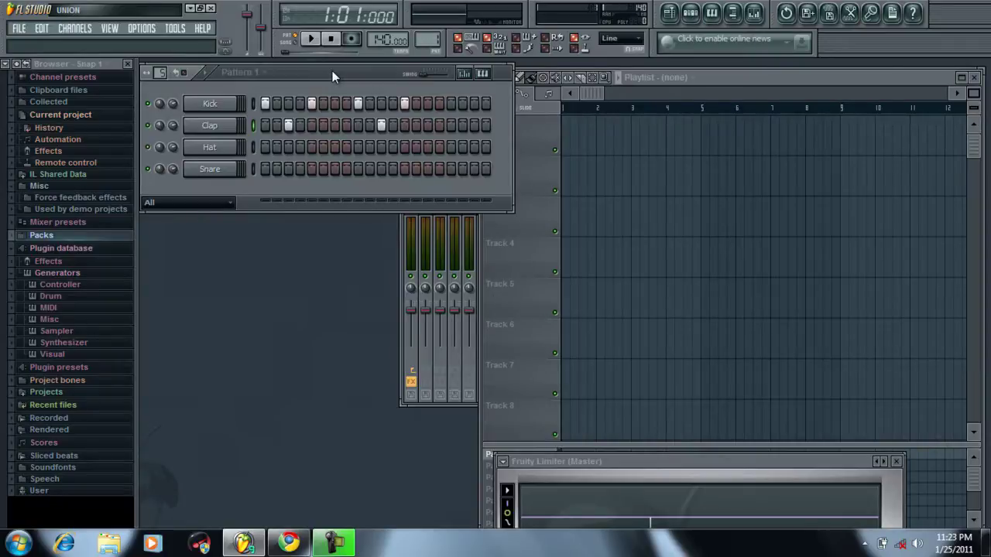
# Step: Bring the Playlist forward, nudge it into place, and add a Pattern 1 clip at bar 1
pyautogui.click(690, 87)
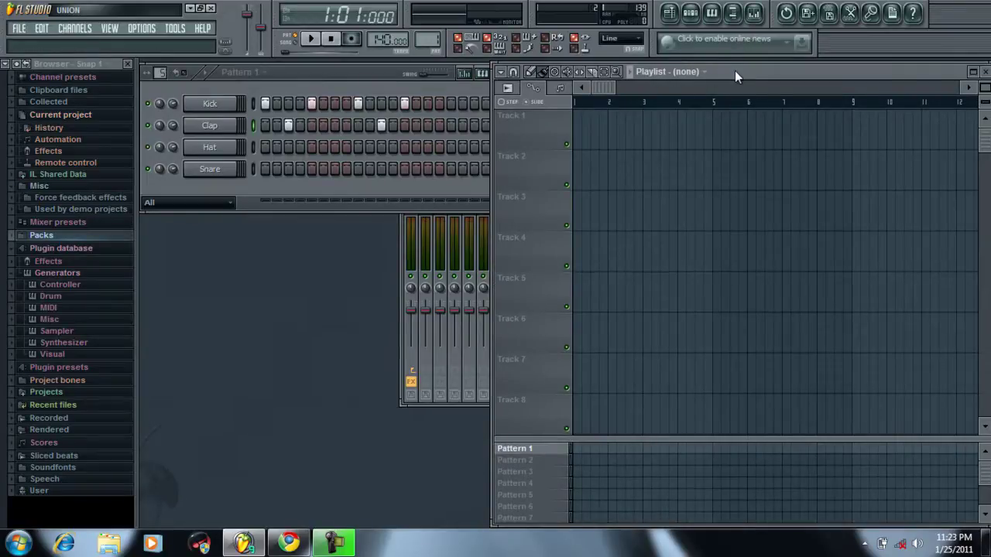
pyautogui.moveTo(719, 69); pyautogui.dragTo(712, 68)
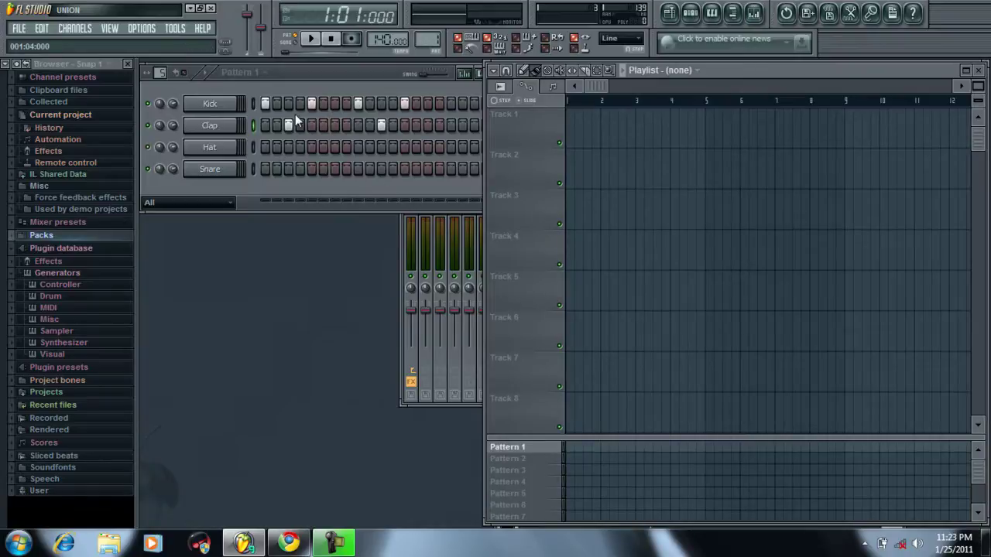
pyautogui.click(569, 449)
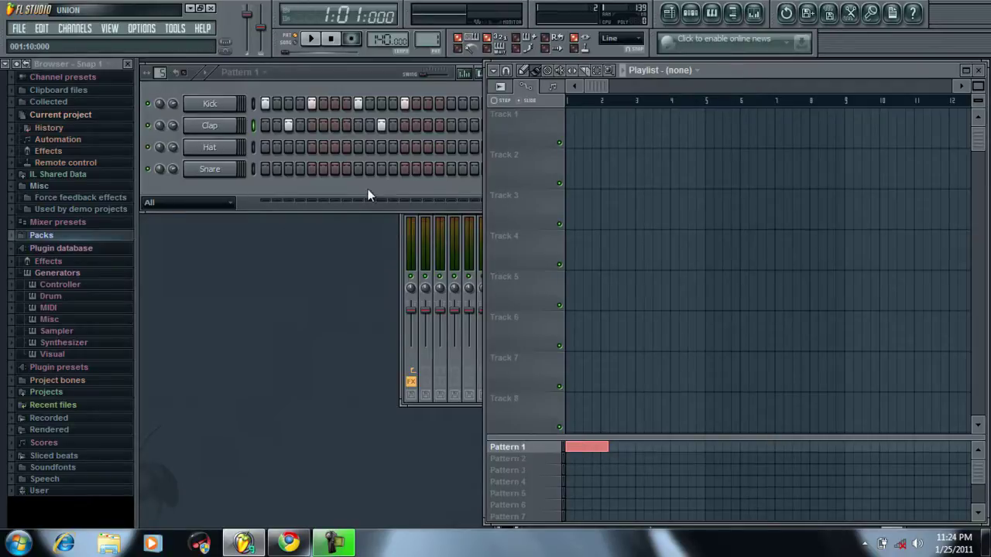
# Step: Switch to Pattern 2, paint Kick steps 1–5 and 13–16, and place its clip at bar 2
pyautogui.click(428, 42)
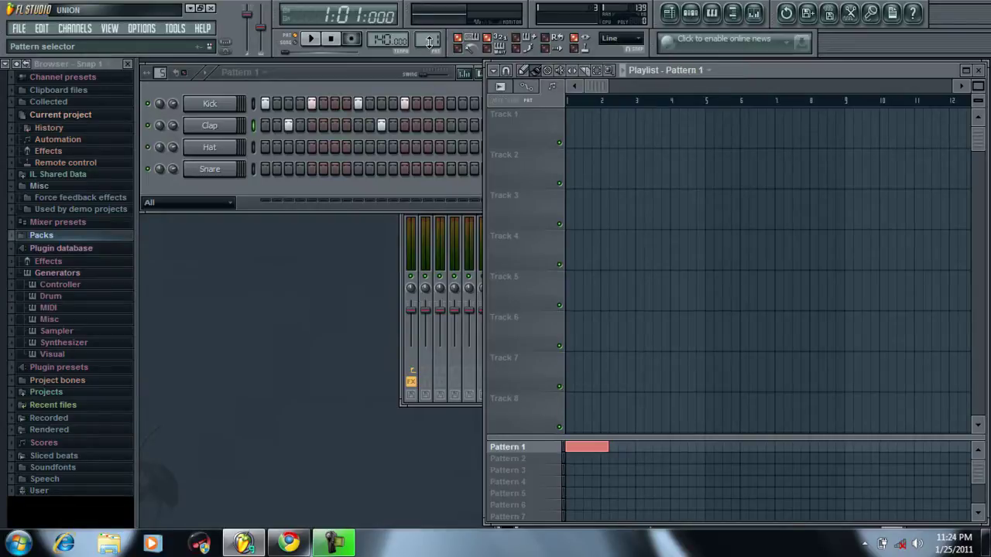
pyautogui.scroll(1, 432, 39)
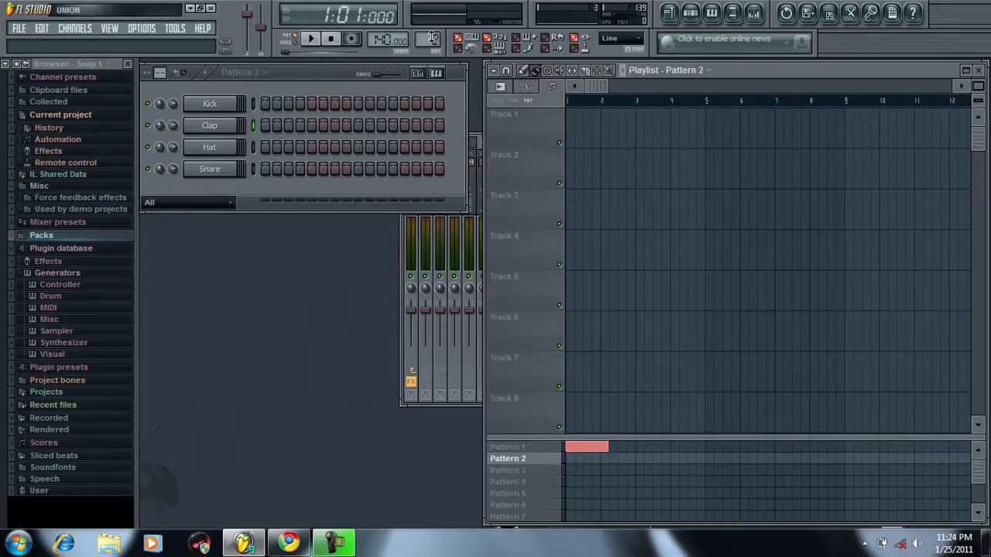
pyautogui.click(258, 149)
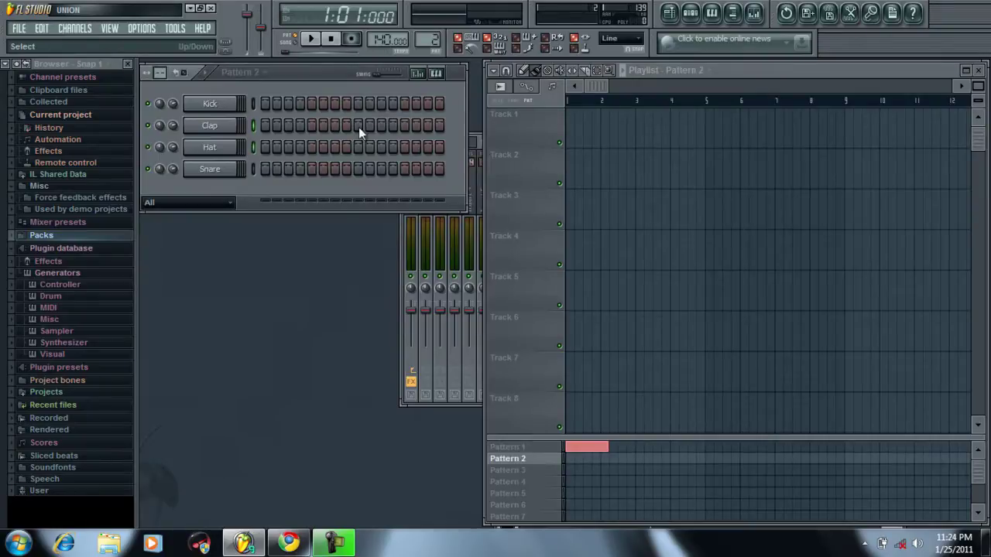
pyautogui.click(254, 107)
pyautogui.click(255, 123)
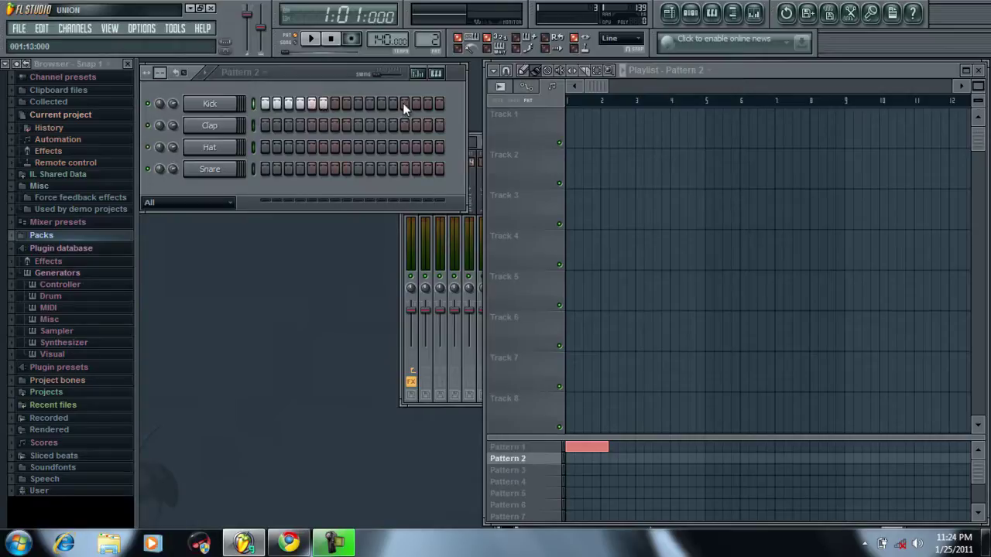
pyautogui.moveTo(403, 103); pyautogui.dragTo(439, 103)
pyautogui.click(609, 459)
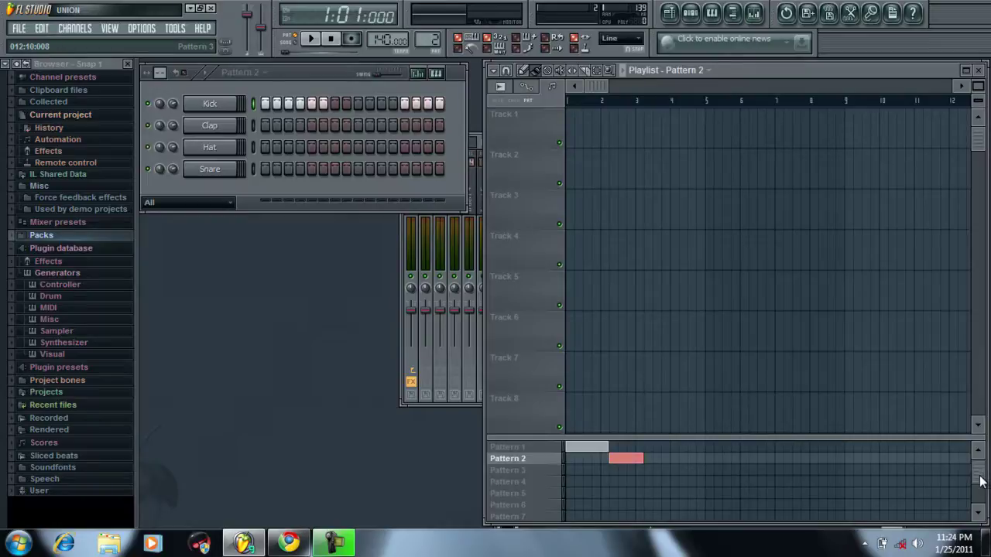
pyautogui.scroll(-3, 979, 478)
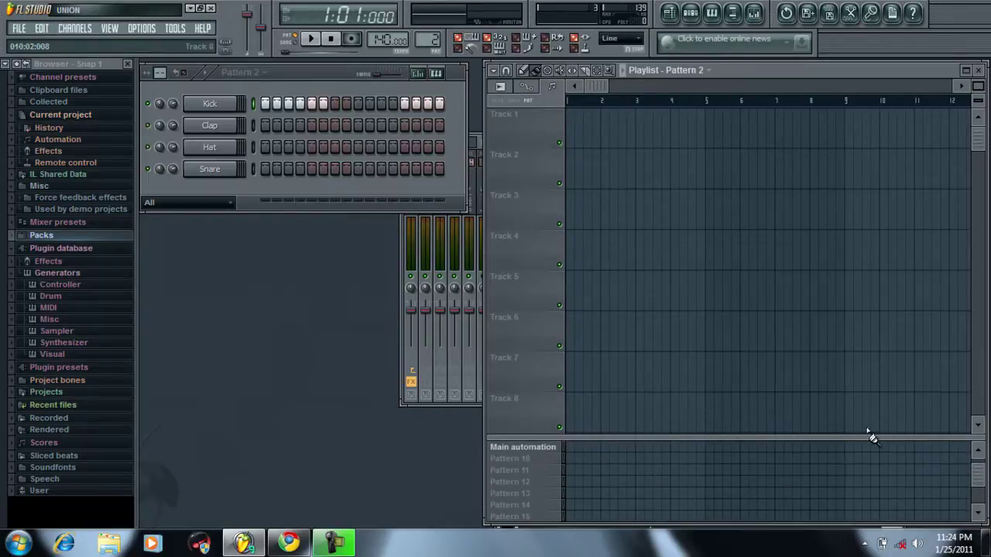
pyautogui.scroll(3, 980, 478)
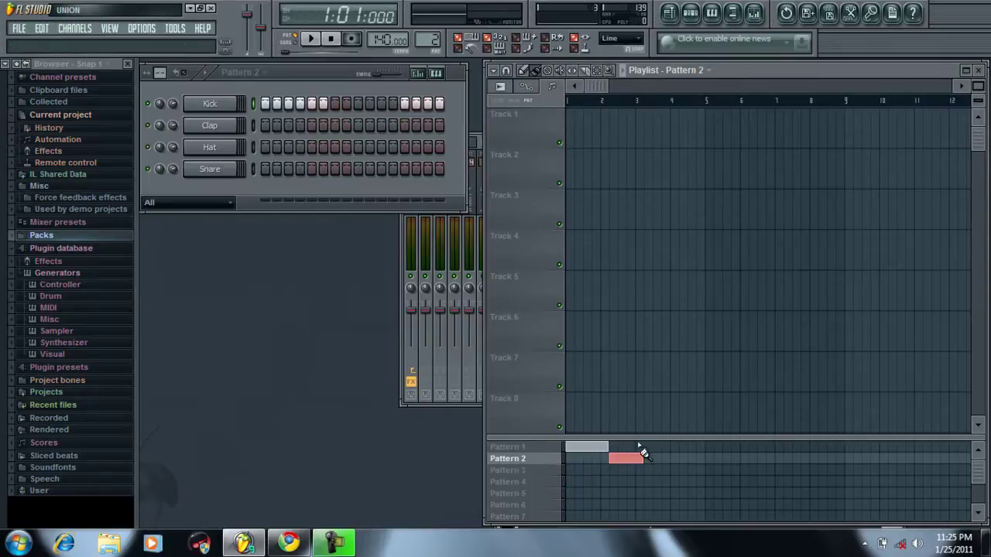
# Step: Play, pause, restart and stop the two-pattern song a few times
pyautogui.click(309, 39)
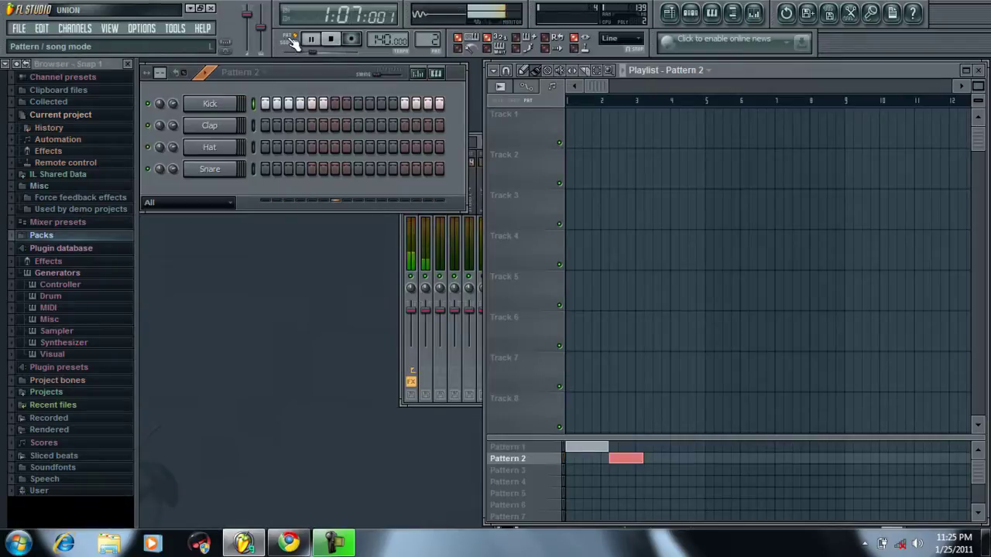
pyautogui.click(309, 38)
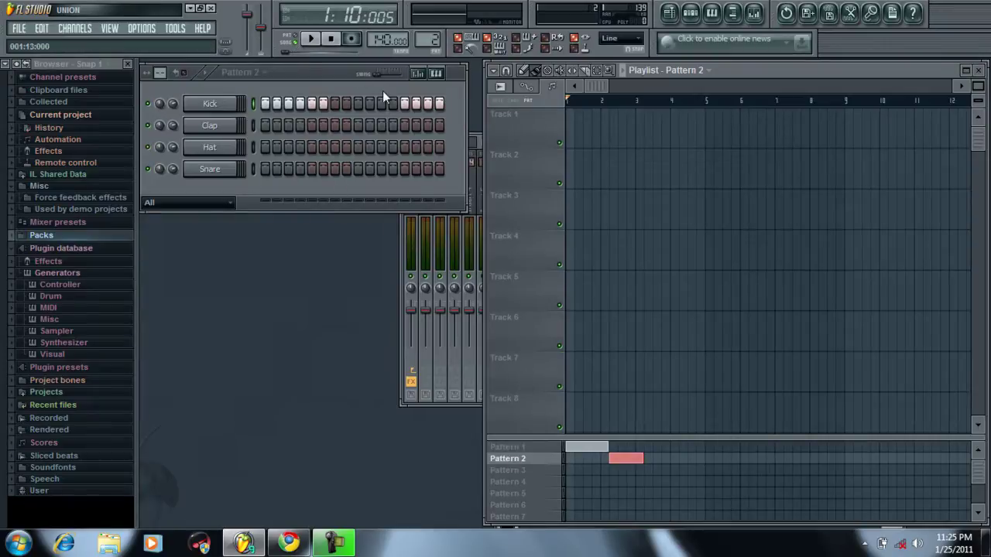
pyautogui.click(340, 39)
pyautogui.click(310, 39)
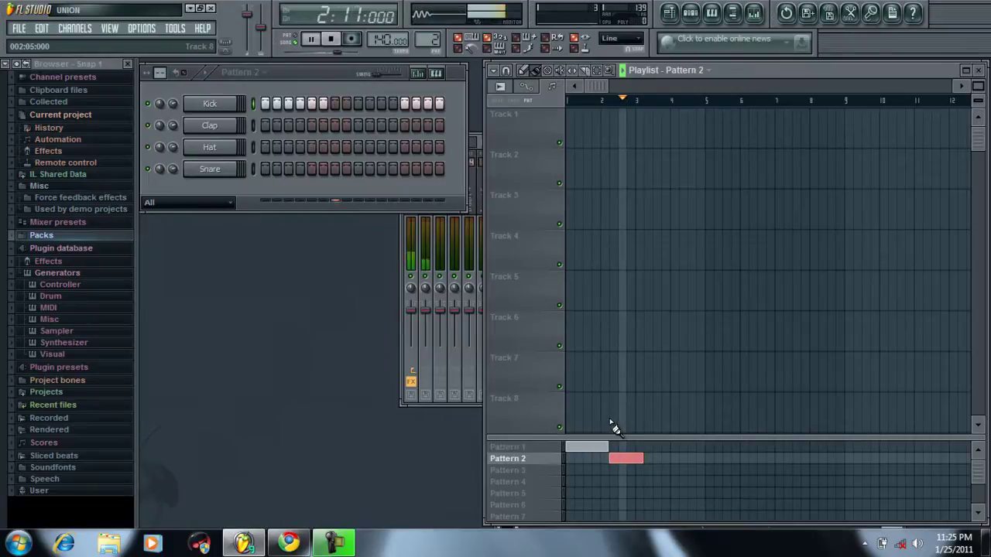
pyautogui.click(333, 38)
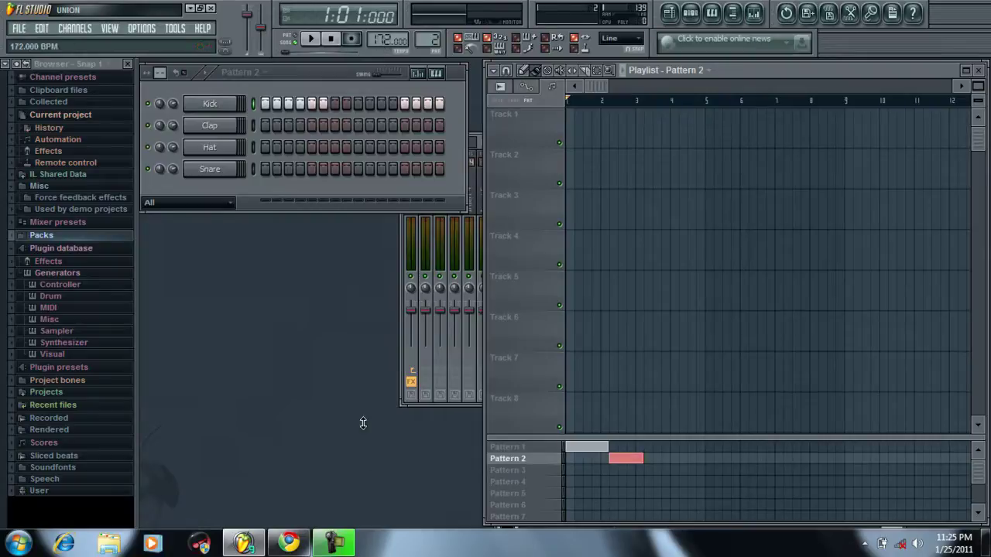
pyautogui.click(312, 39)
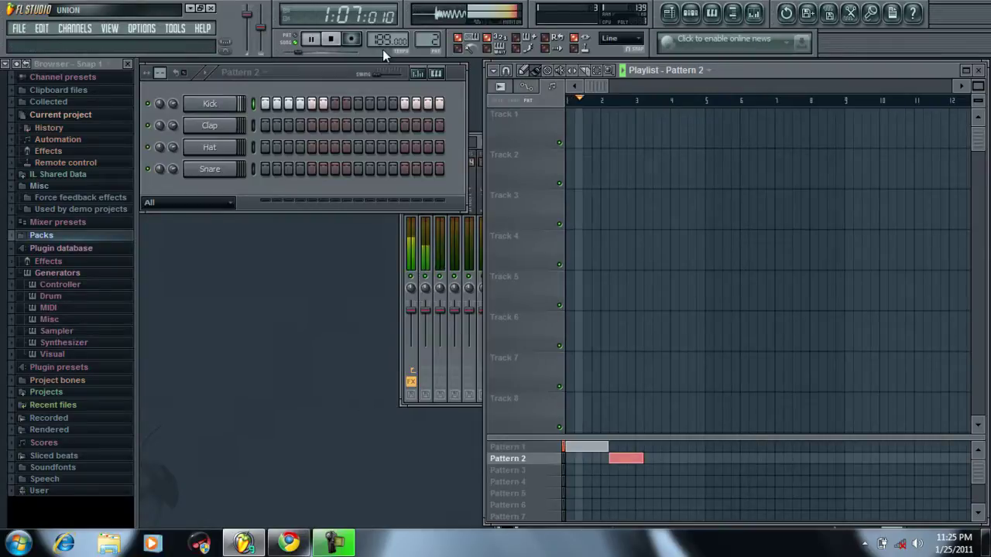
# Step: Drag the tempo down to about 105 BPM and pause playback
pyautogui.scroll(3, 390, 40)
pyautogui.moveTo(401, 171); pyautogui.dragTo(421, 369)
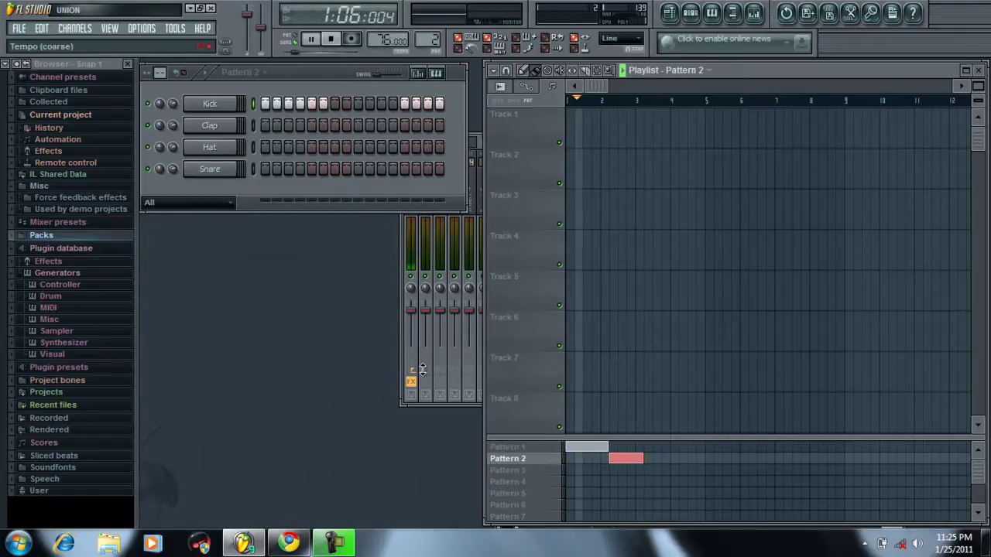
pyautogui.click(315, 39)
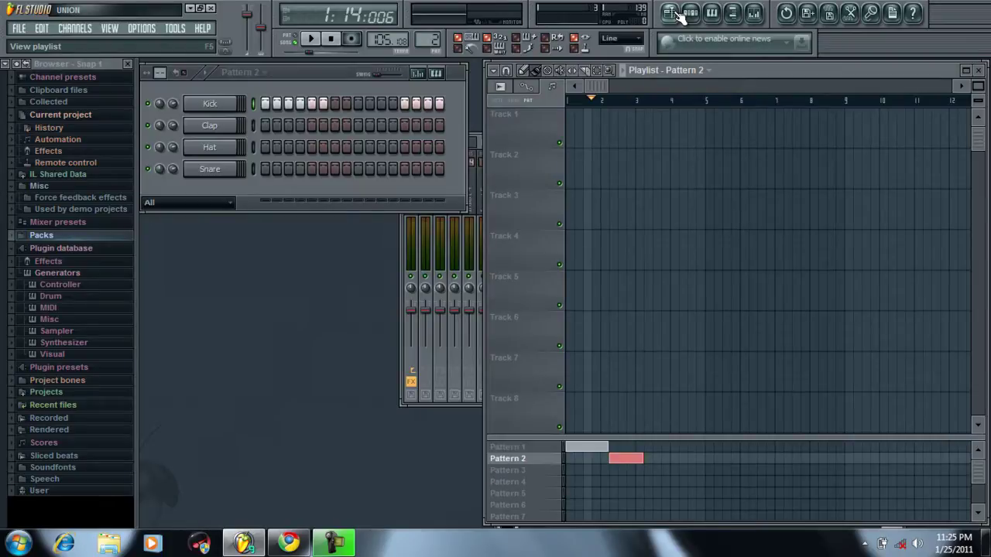
# Step: Close the playlist, reopen it from the toolbar, and nudge the channel rack window
pyautogui.click(969, 73)
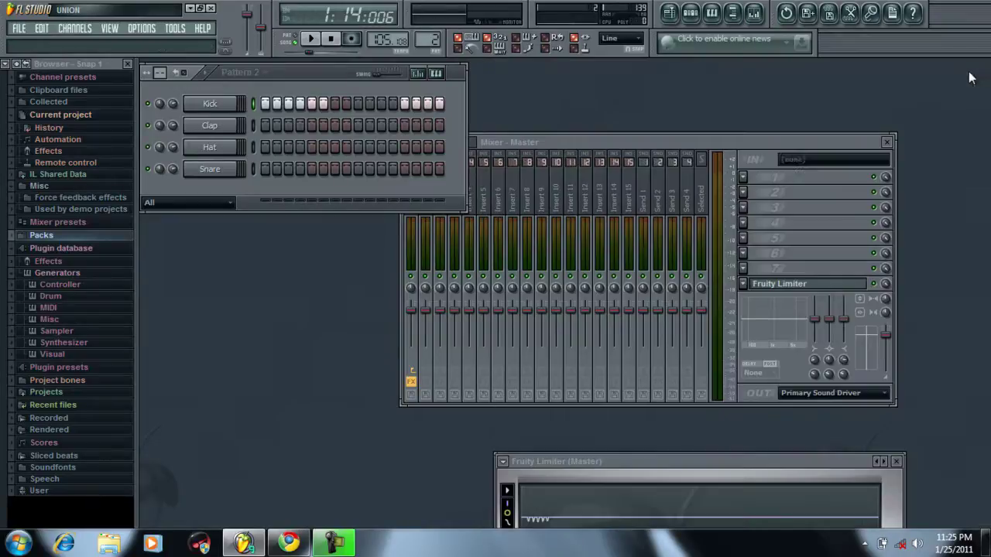
pyautogui.click(670, 15)
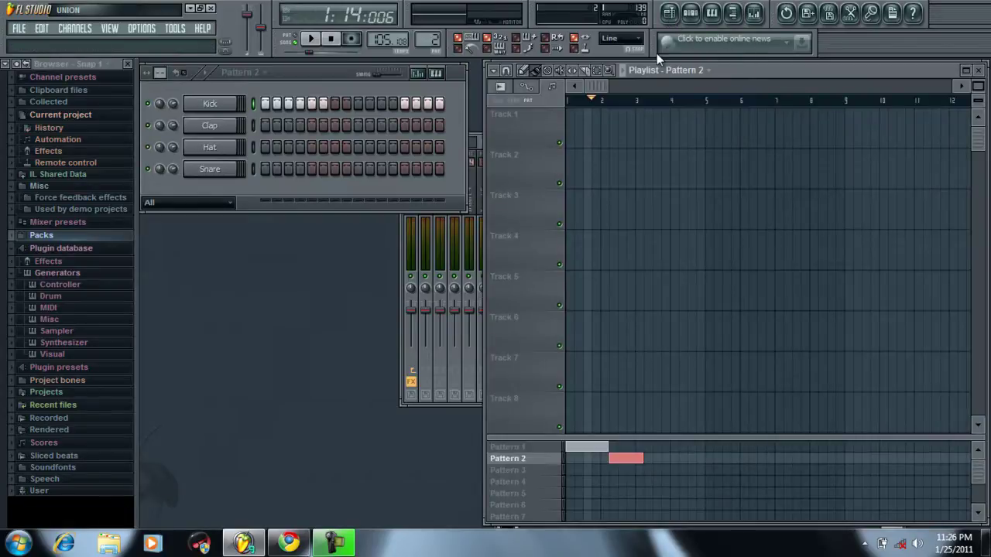
pyautogui.moveTo(453, 75); pyautogui.dragTo(455, 81)
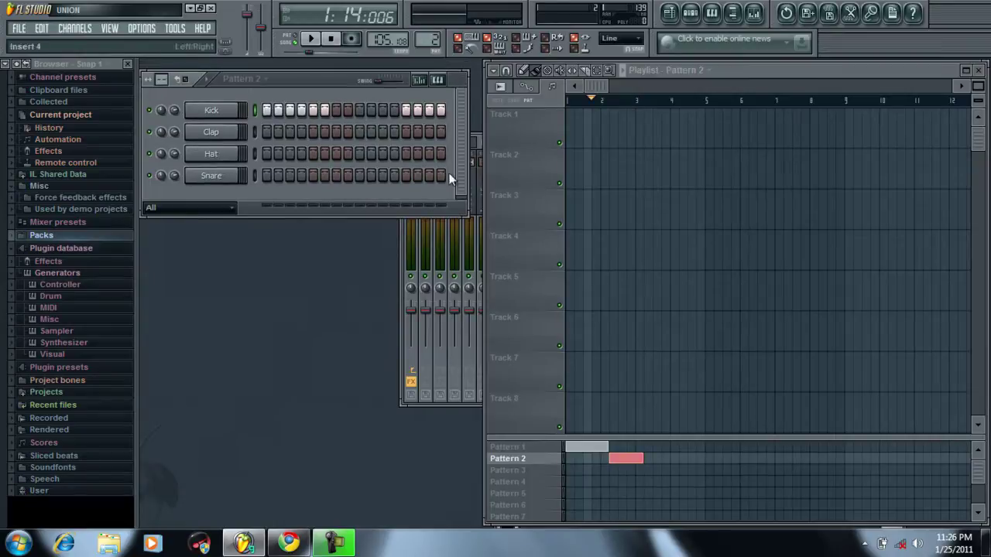
# Step: Replace the Kick channel with a Sytrus synthesizer from its right-click Replace menu
pyautogui.click(688, 13)
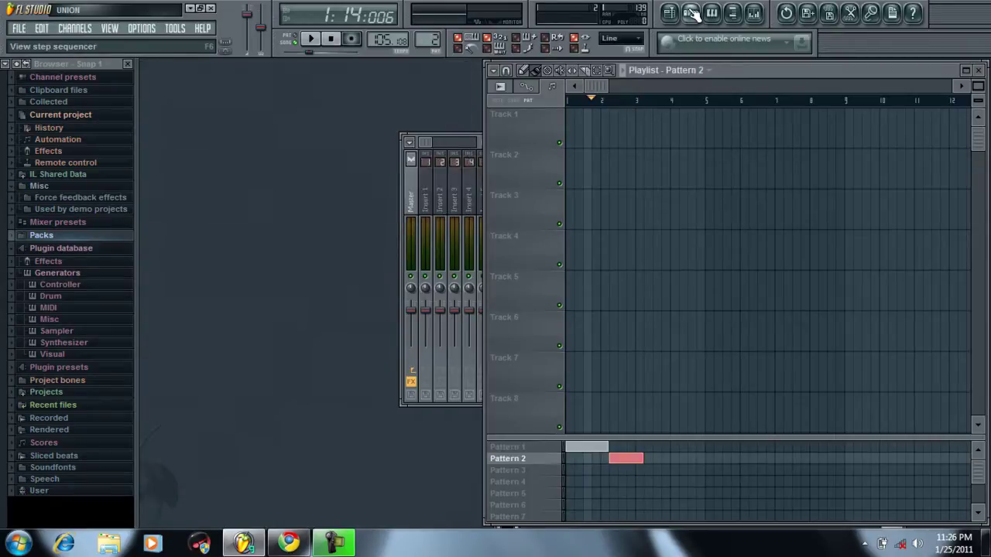
pyautogui.click(692, 13)
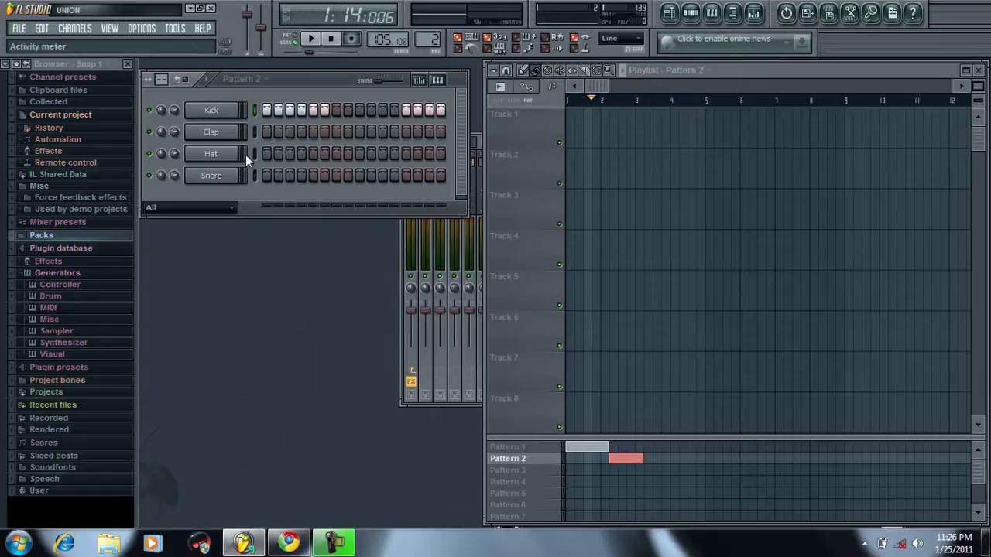
pyautogui.rightClick(219, 112)
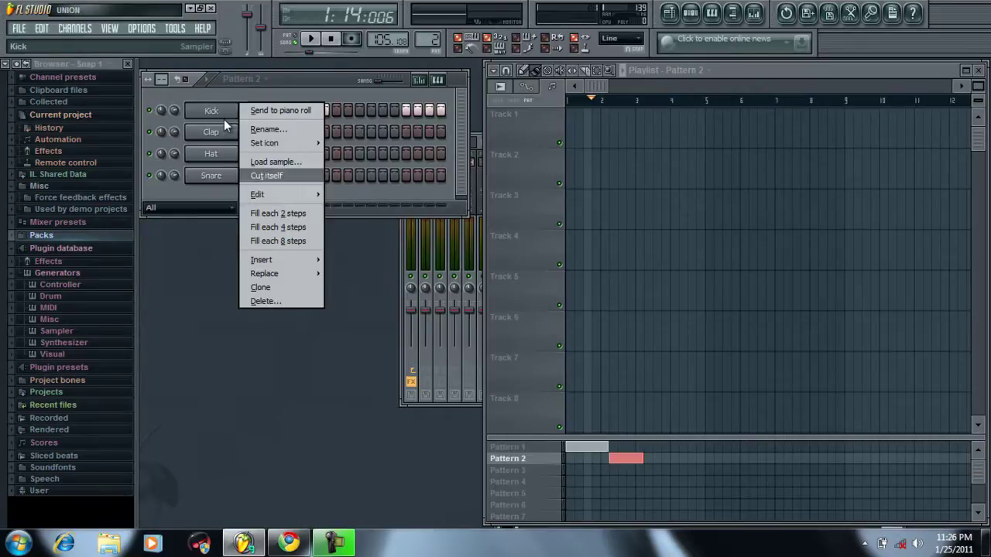
pyautogui.moveTo(311, 264)
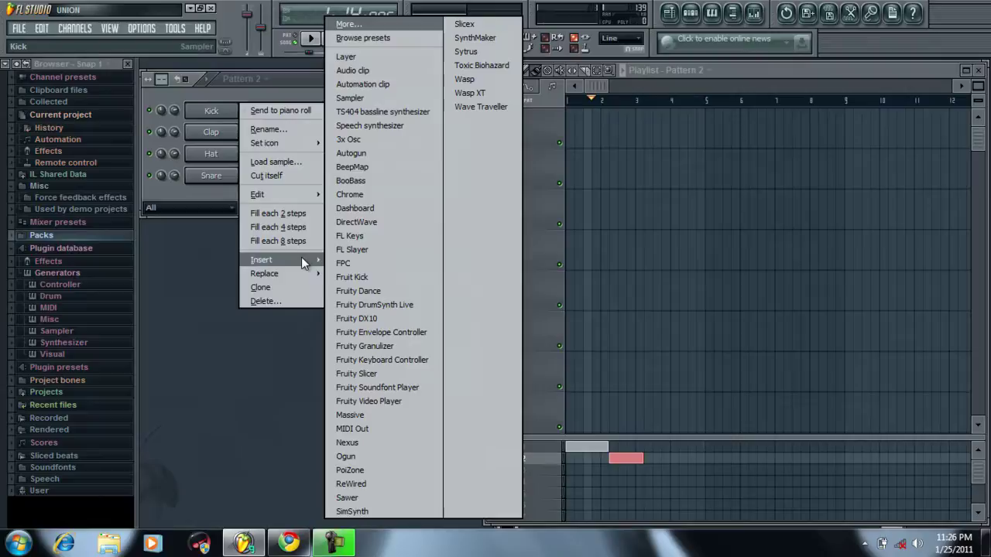
pyautogui.moveTo(263, 194)
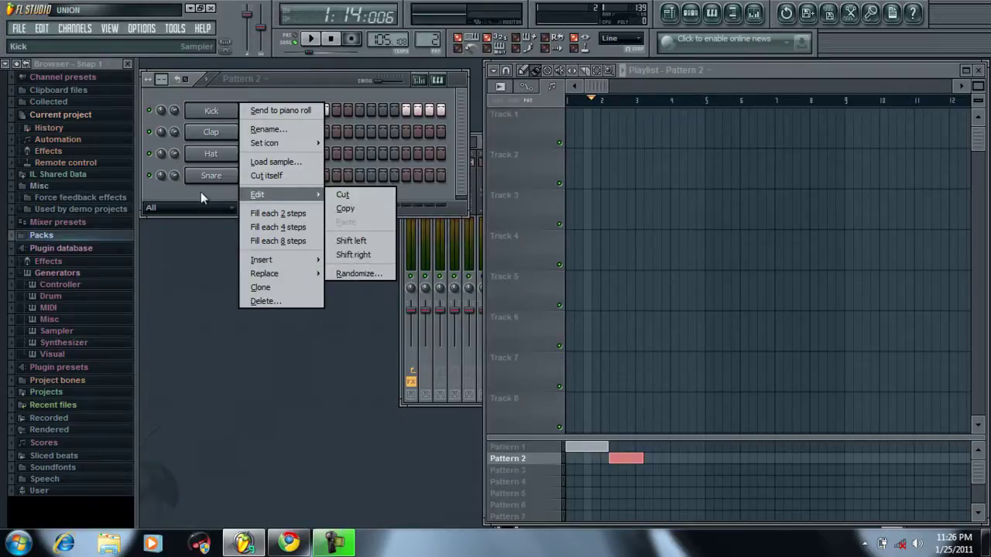
pyautogui.moveTo(303, 280)
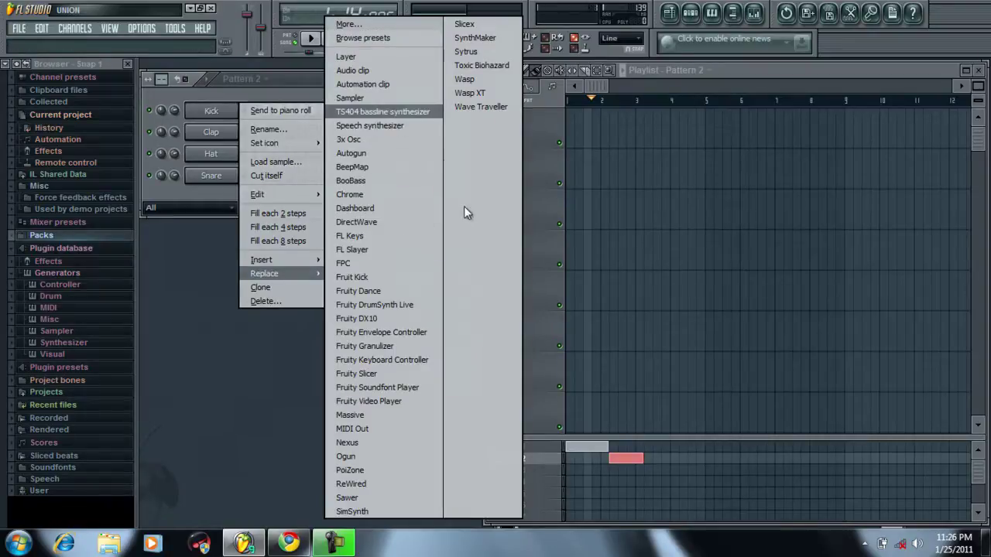
pyautogui.click(502, 54)
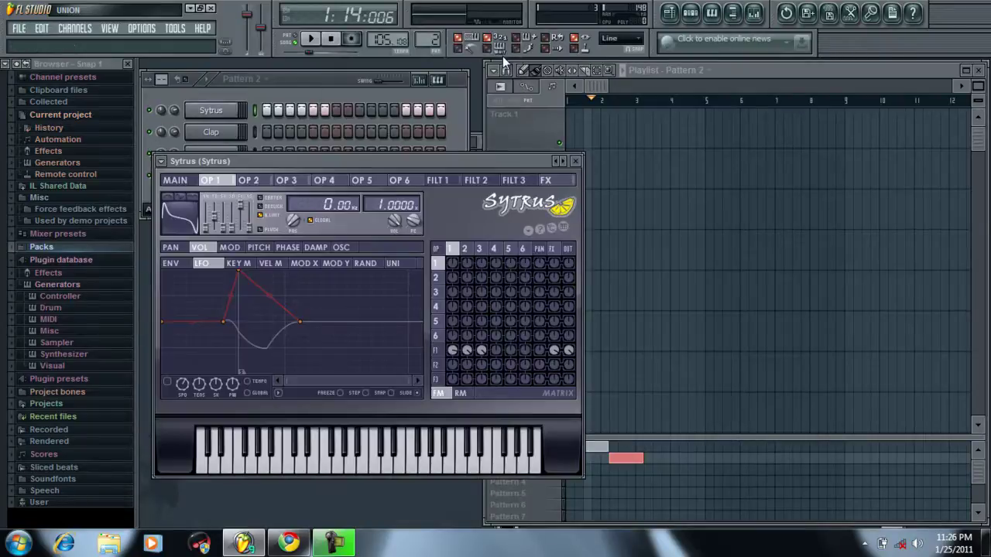
# Step: Preview the default Sytrus sound across several notes on its keyboard
pyautogui.click(161, 161)
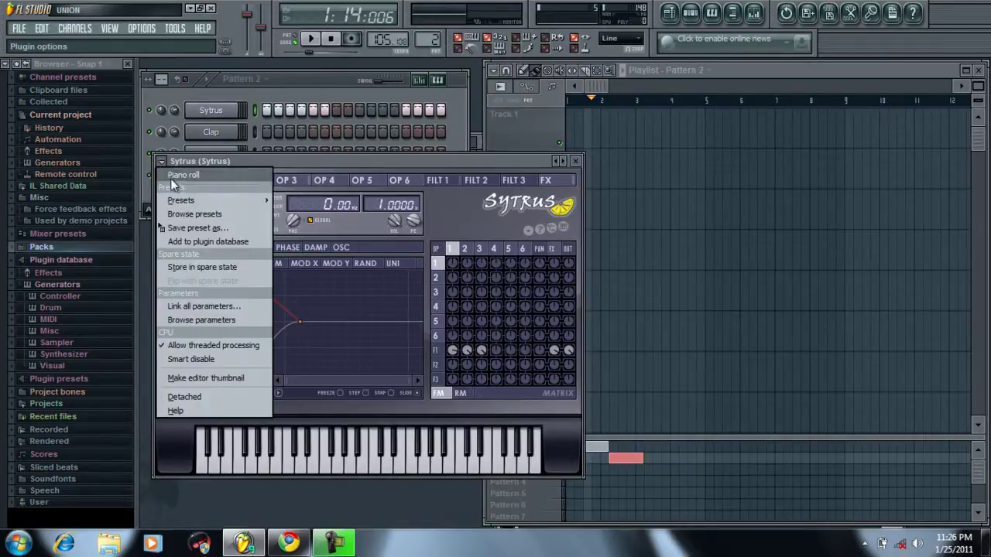
pyautogui.click(306, 151)
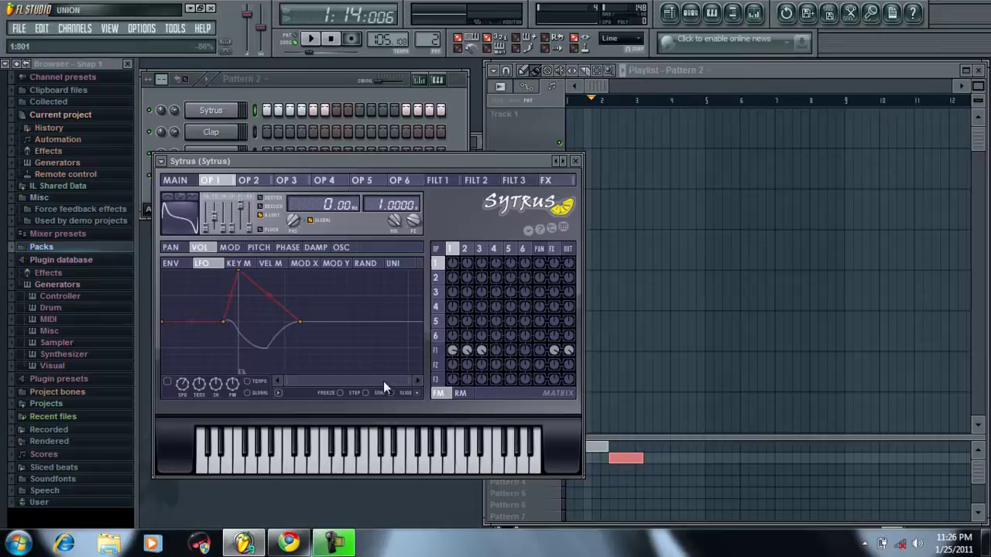
pyautogui.moveTo(375, 438); pyautogui.dragTo(472, 460)
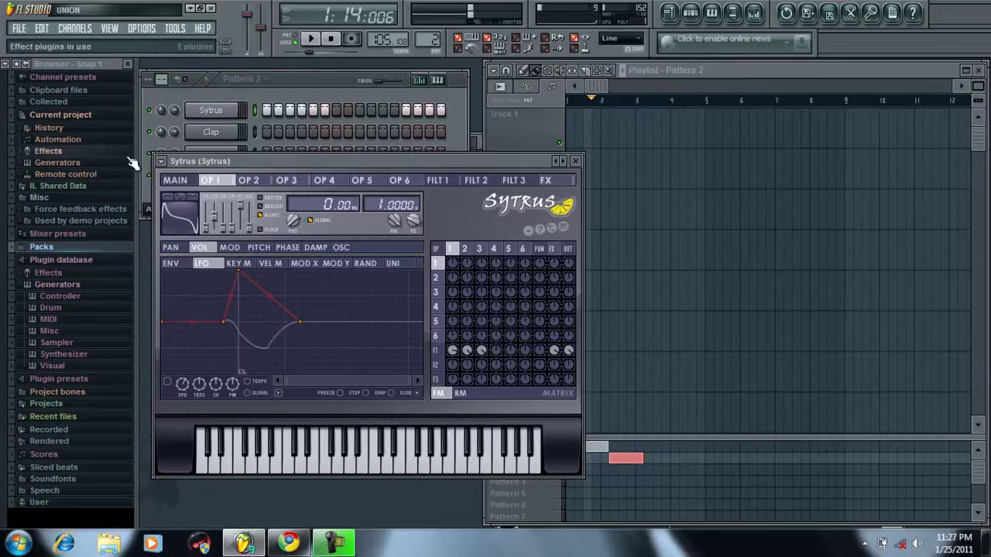
# Step: Open the Sytrus preset list showing categories like Arp, Bass, Pad and Synth string
pyautogui.click(160, 163)
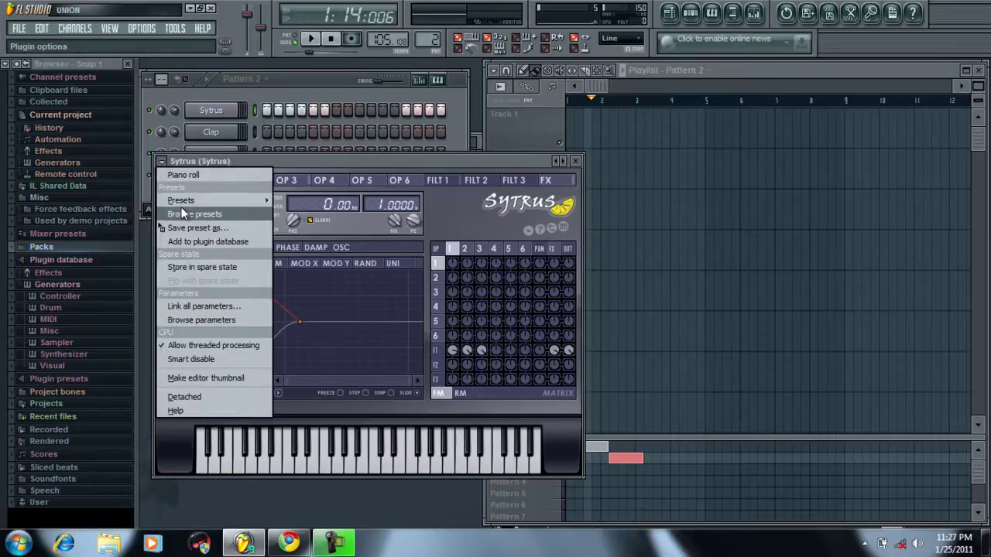
pyautogui.click(186, 212)
pyautogui.click(158, 161)
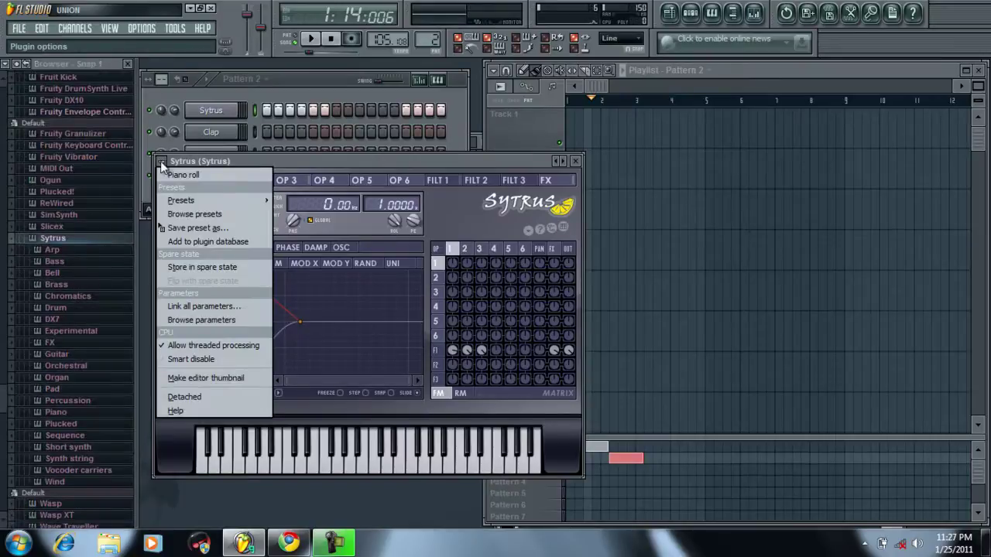
pyautogui.moveTo(184, 197)
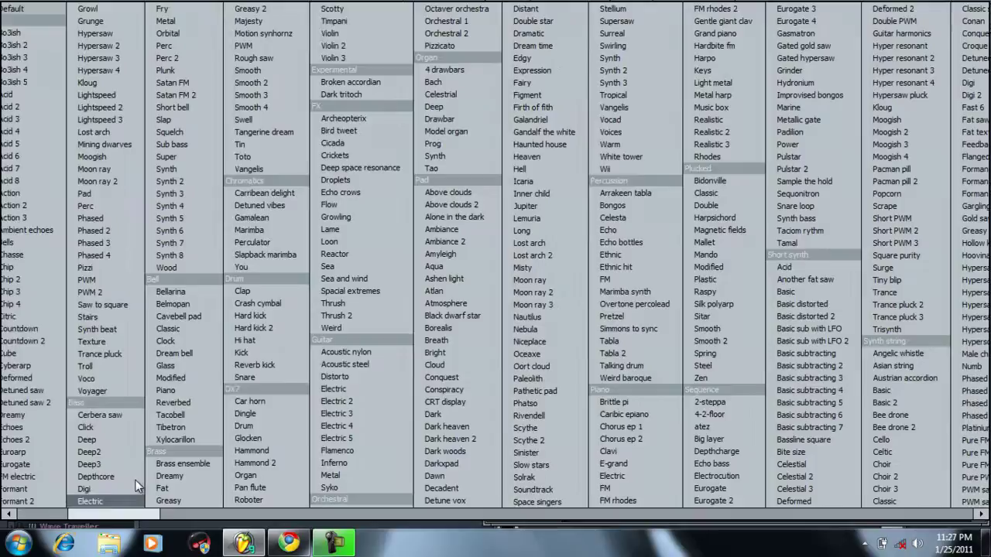
# Step: Load the Roboter preset into Sytrus and audition it on several notes, including E6 and B5
pyautogui.click(240, 501)
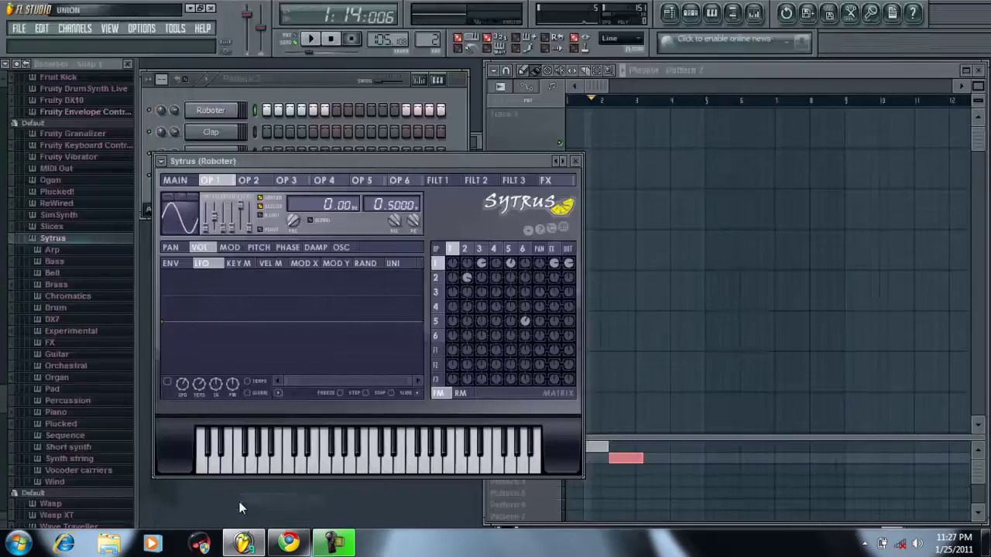
pyautogui.click(414, 462)
pyautogui.click(457, 464)
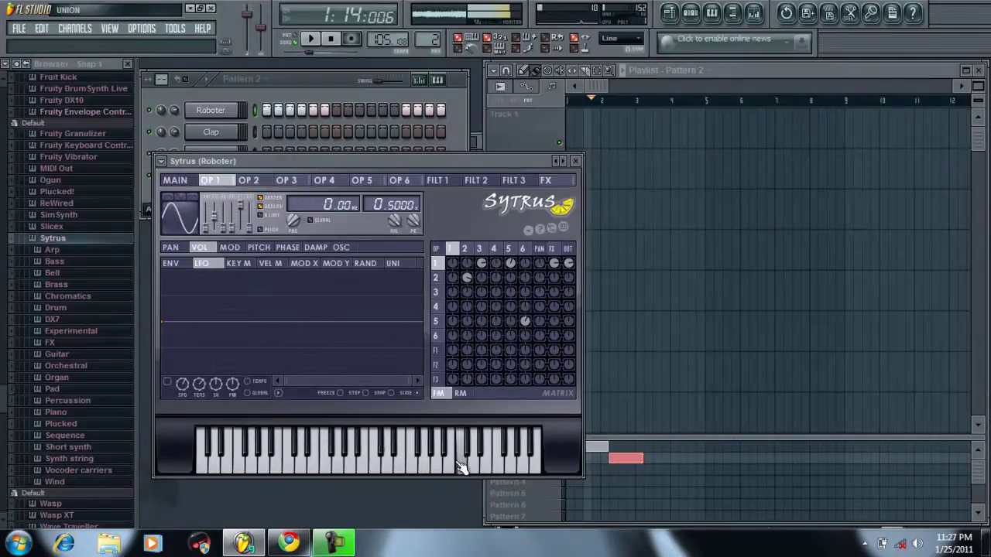
pyautogui.click(446, 469)
pyautogui.click(433, 465)
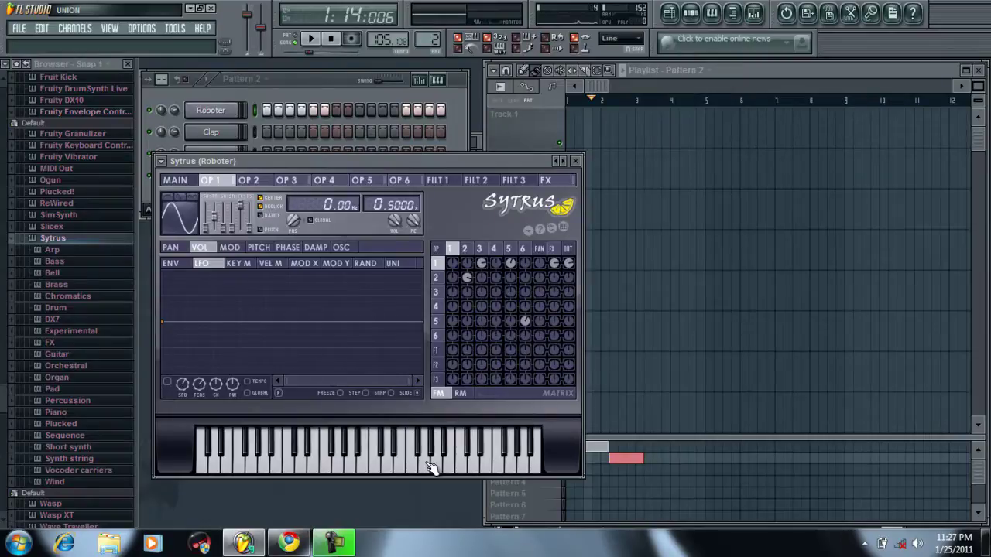
pyautogui.press('u')
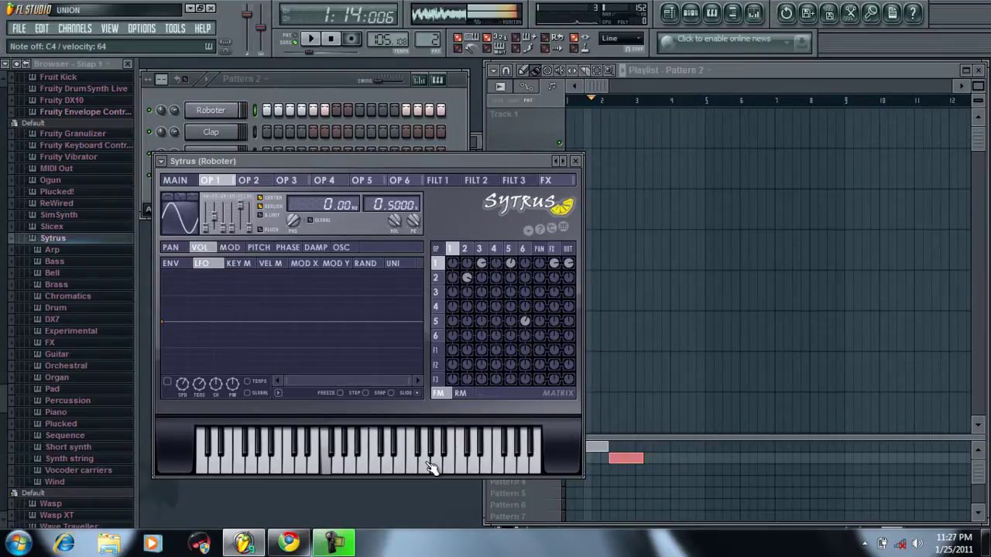
pyautogui.press('p')
pyautogui.press('u')
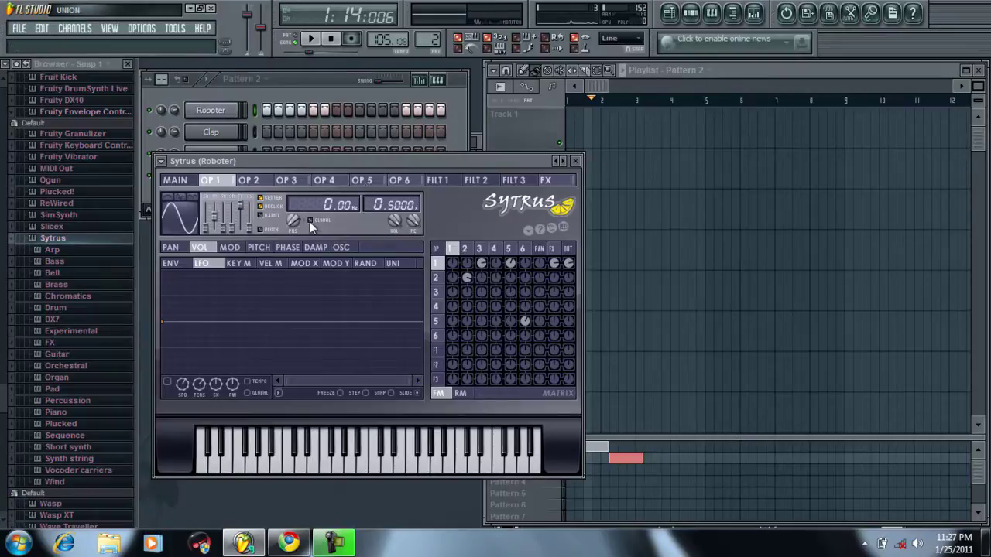
# Step: Move Sytrus aside, play and stop the pattern in PAT mode, and turn off Roboter steps 5 and 6
pyautogui.moveTo(302, 157); pyautogui.dragTo(308, 240)
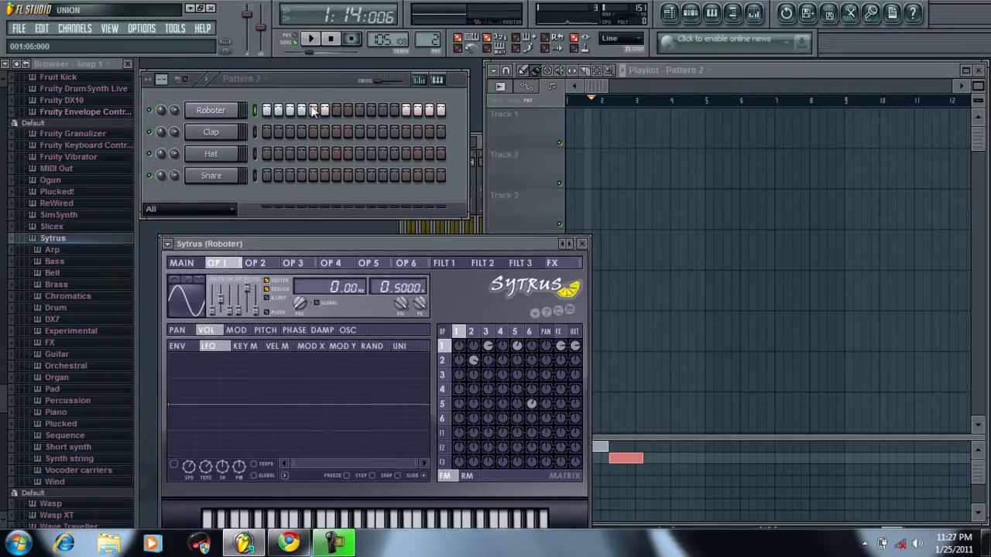
pyautogui.click(299, 42)
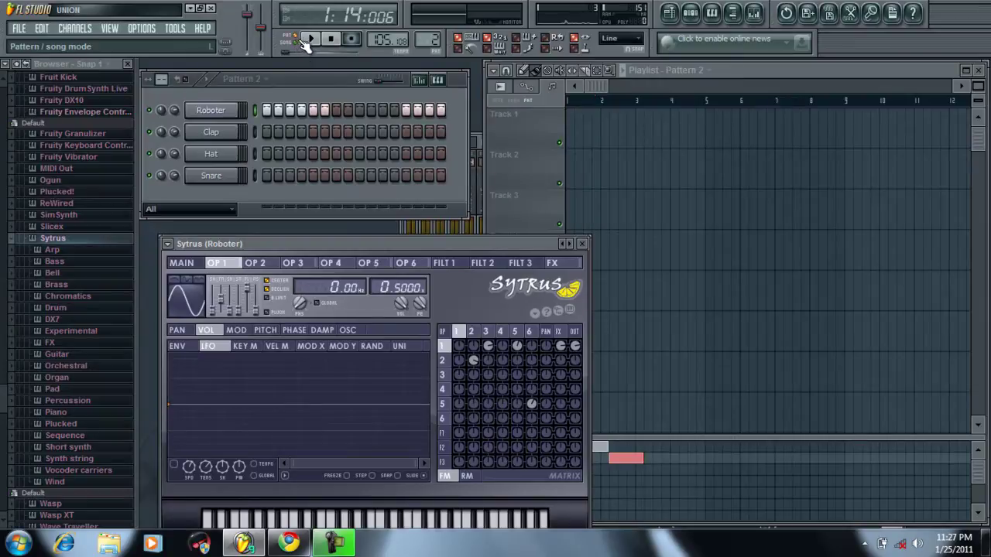
pyautogui.click(309, 41)
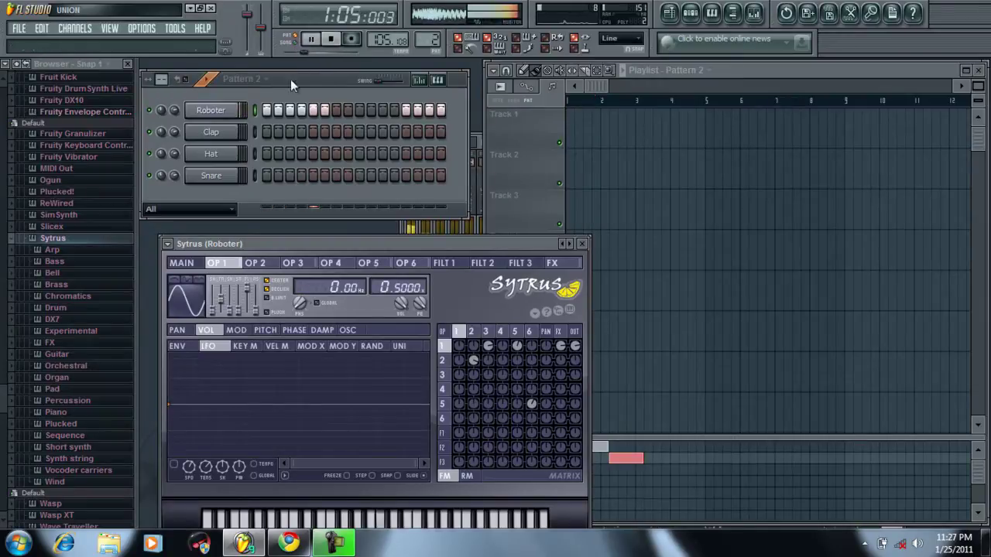
pyautogui.click(310, 41)
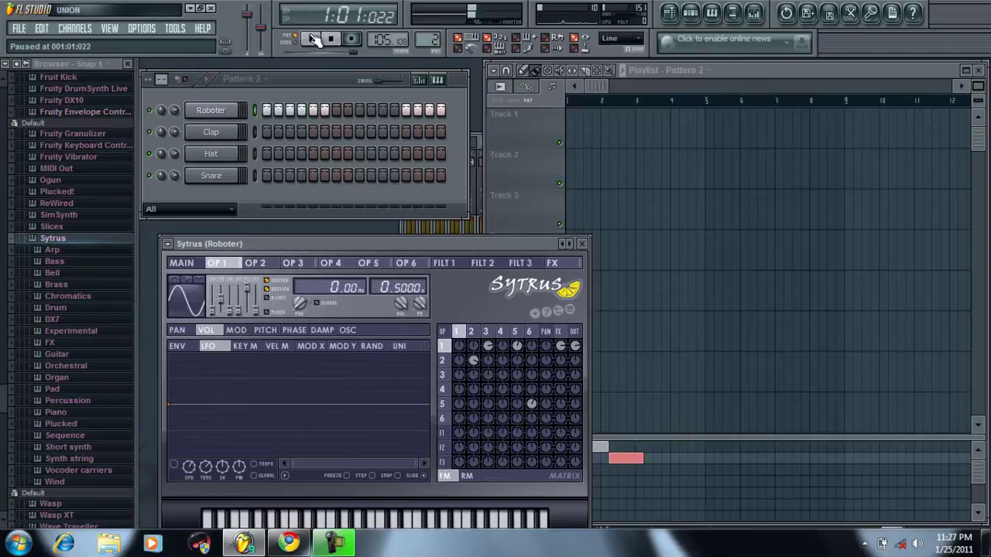
pyautogui.click(325, 109)
pyautogui.click(313, 111)
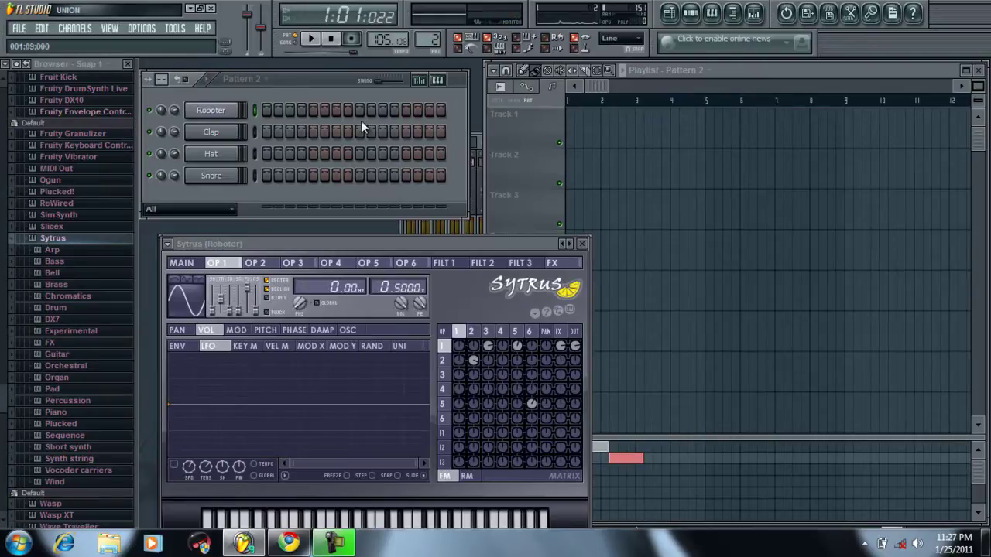
# Step: Open the Roboter channel in the piano roll from its channel menu, closing and reopening it once
pyautogui.rightClick(219, 114)
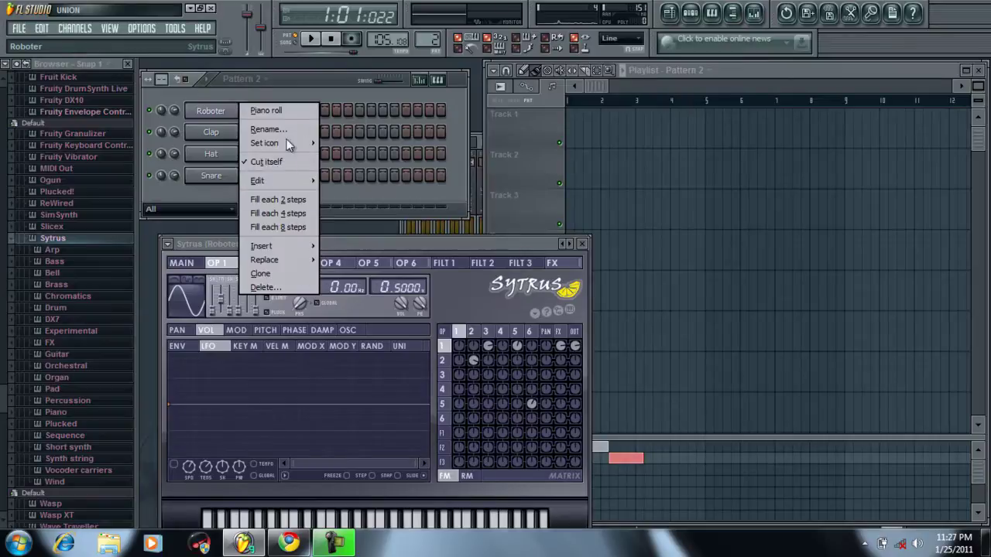
pyautogui.click(279, 114)
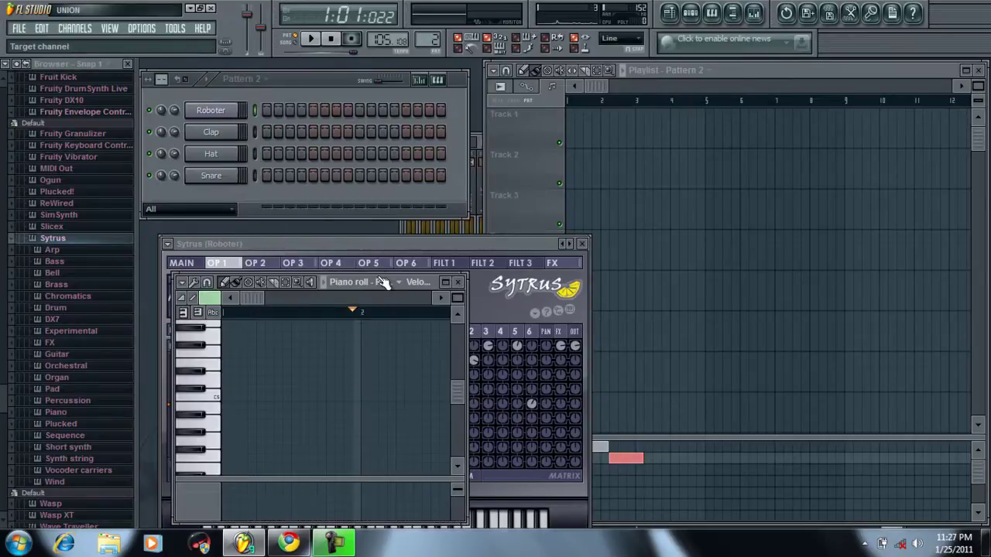
pyautogui.click(455, 284)
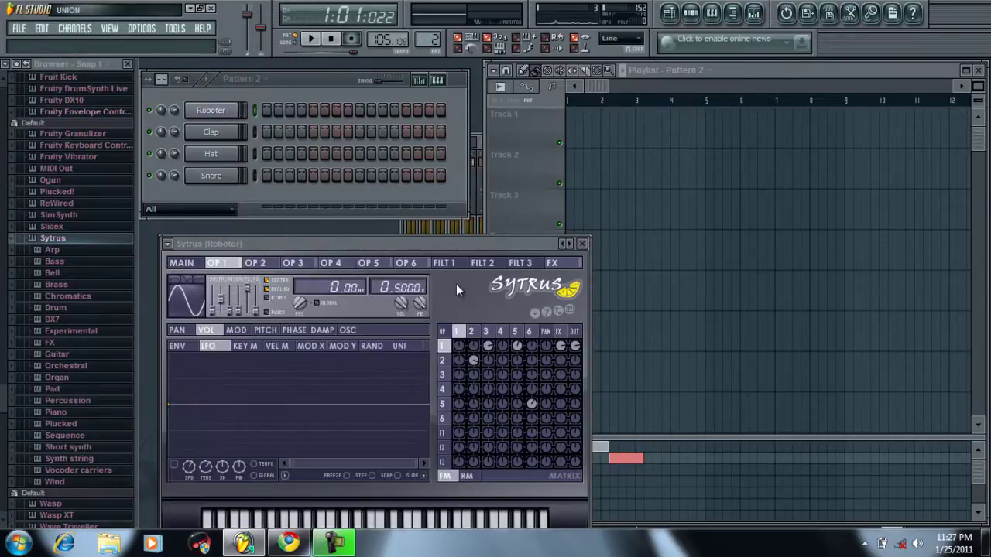
pyautogui.rightClick(223, 111)
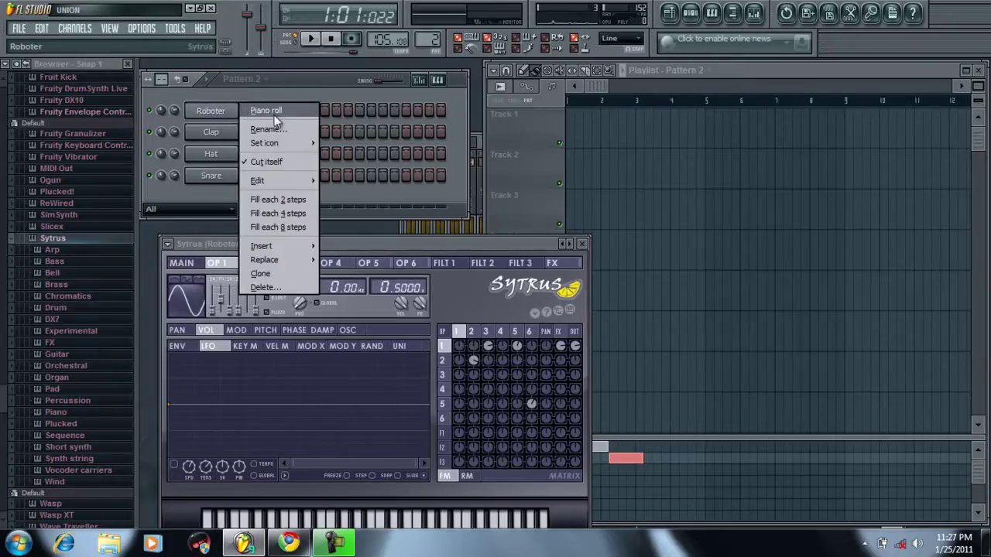
pyautogui.click(713, 15)
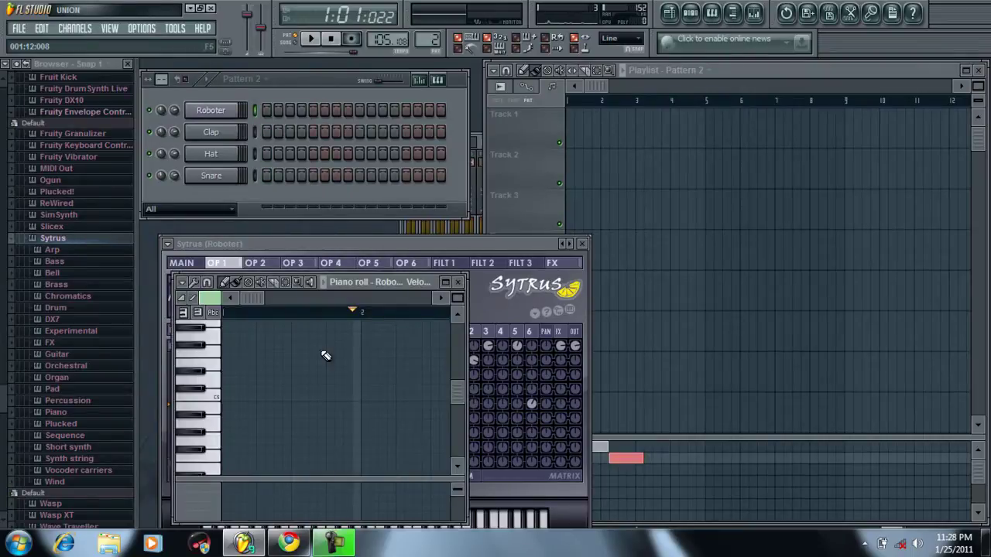
# Step: Draw four rising notes in Roboter's piano roll and play the pattern once
pyautogui.moveTo(206, 350); pyautogui.dragTo(223, 389)
pyautogui.click(225, 378)
pyautogui.click(278, 388)
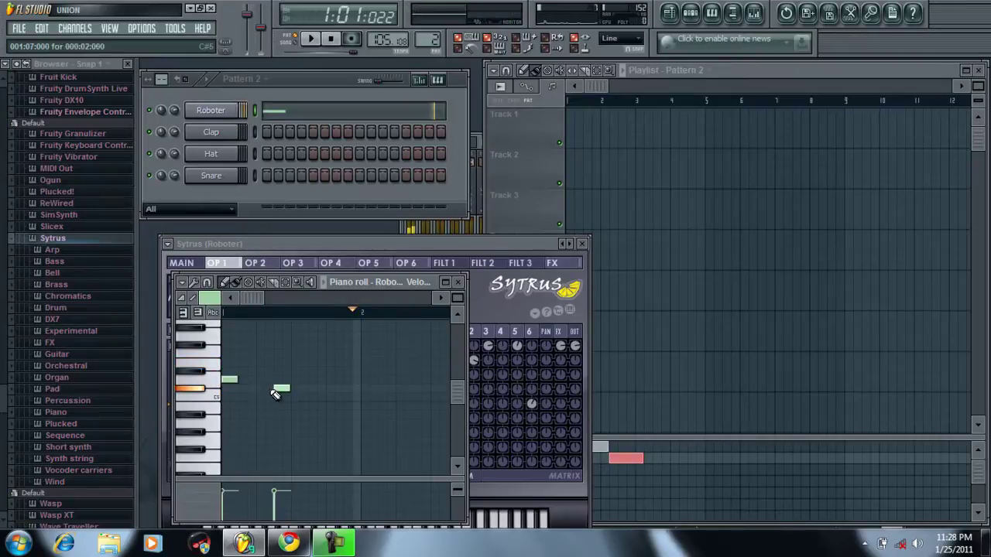
pyautogui.click(331, 370)
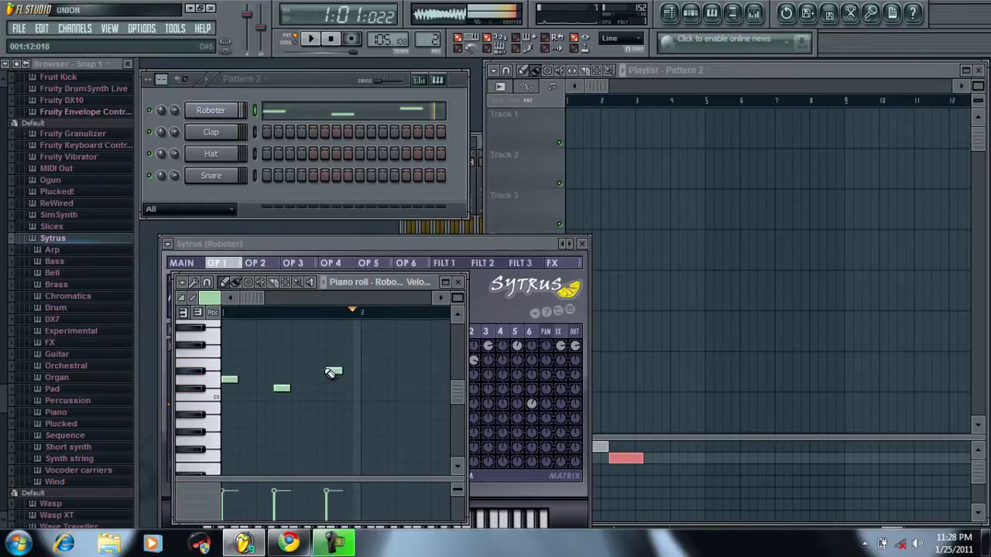
pyautogui.click(365, 336)
pyautogui.press('space')
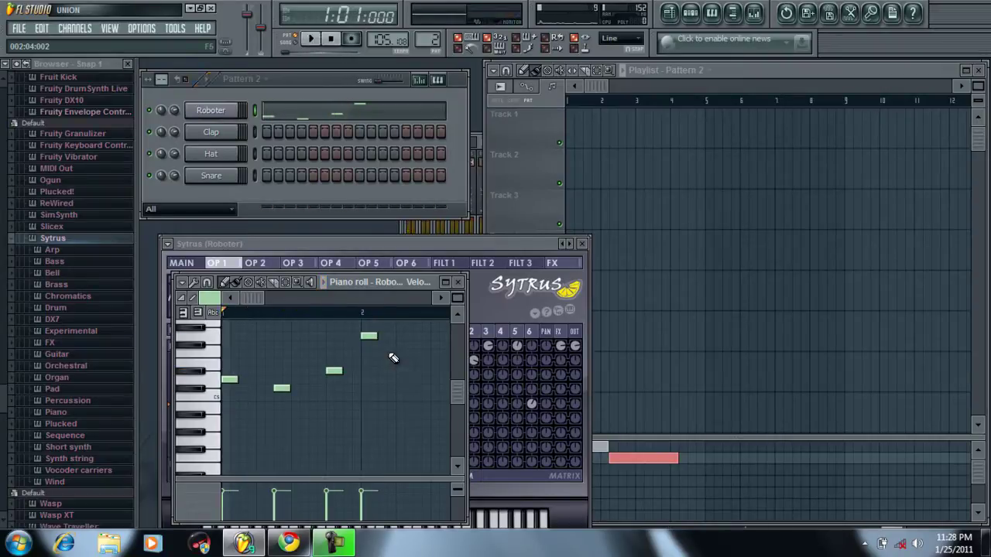
pyautogui.press('space')
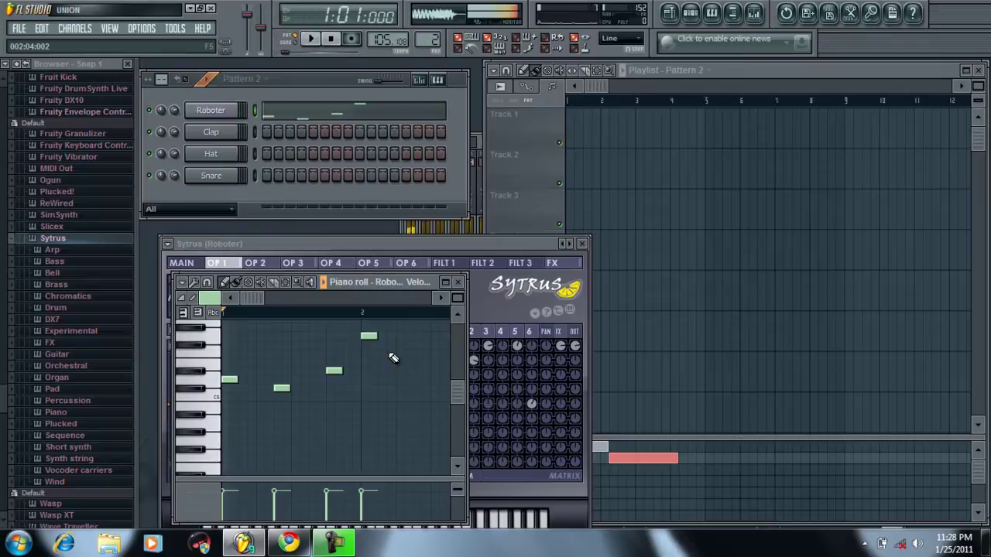
# Step: Add three more notes between and after the earlier ones to complete the seven-note melody
pyautogui.click(253, 398)
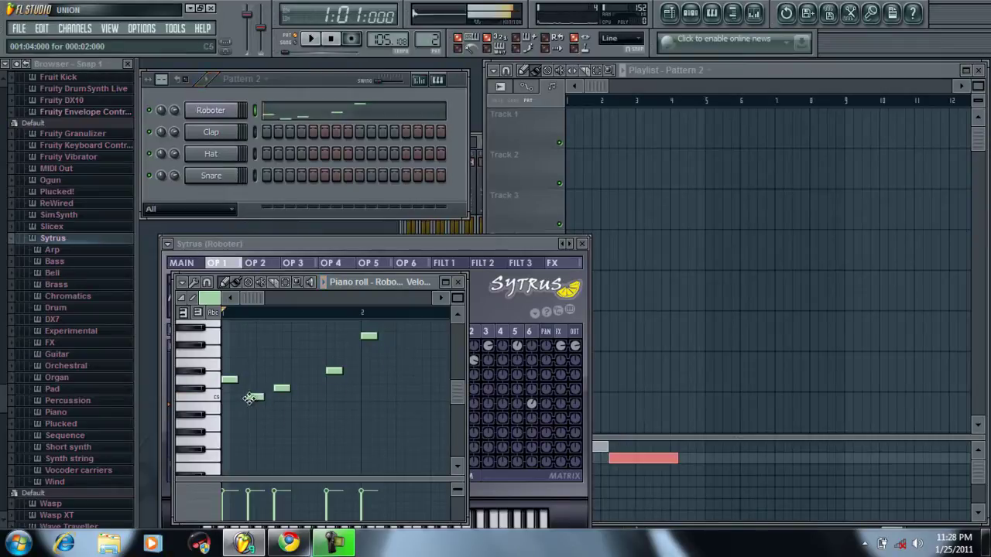
pyautogui.click(313, 398)
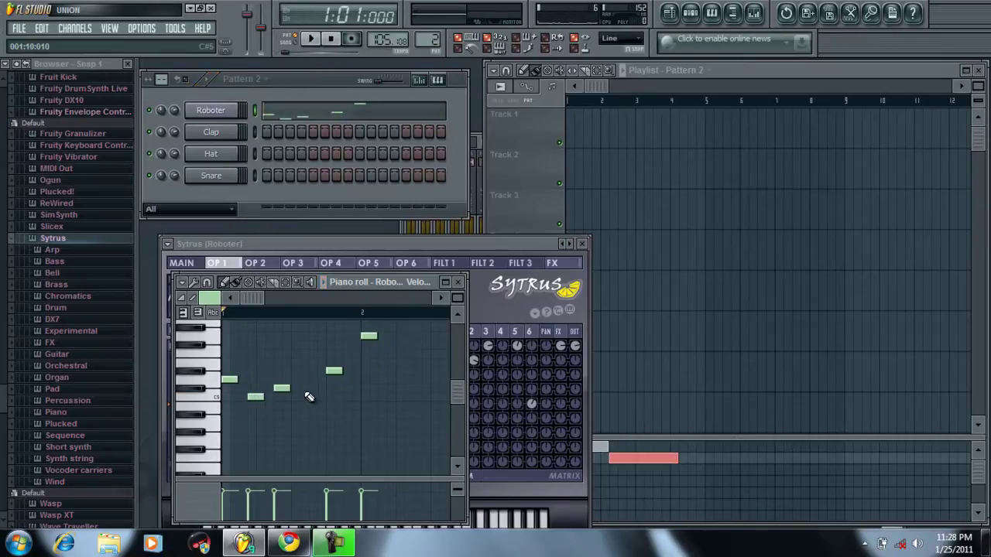
pyautogui.click(359, 354)
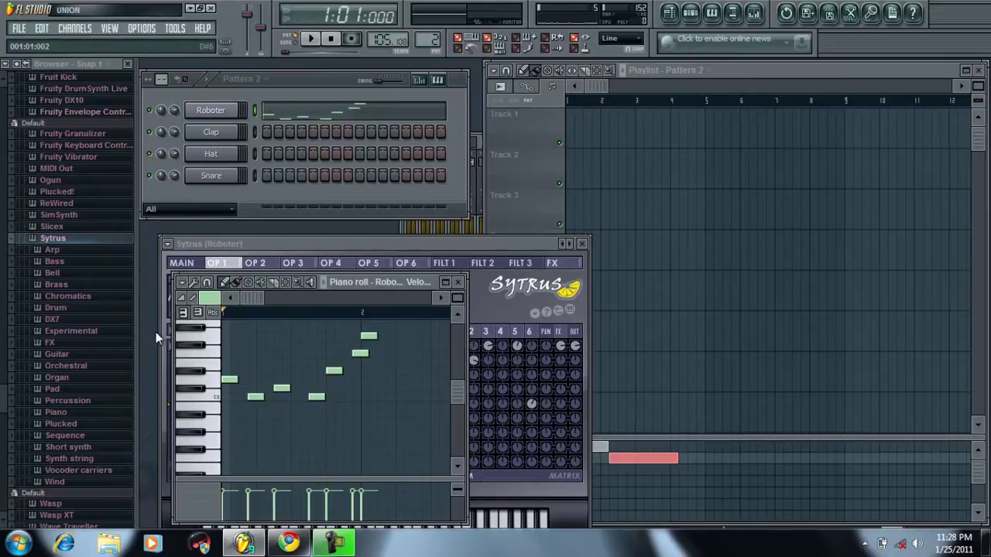
# Step: Set the grid snap to 1/6 step, then 1/6 beat, and add a note below the melody
pyautogui.click(206, 283)
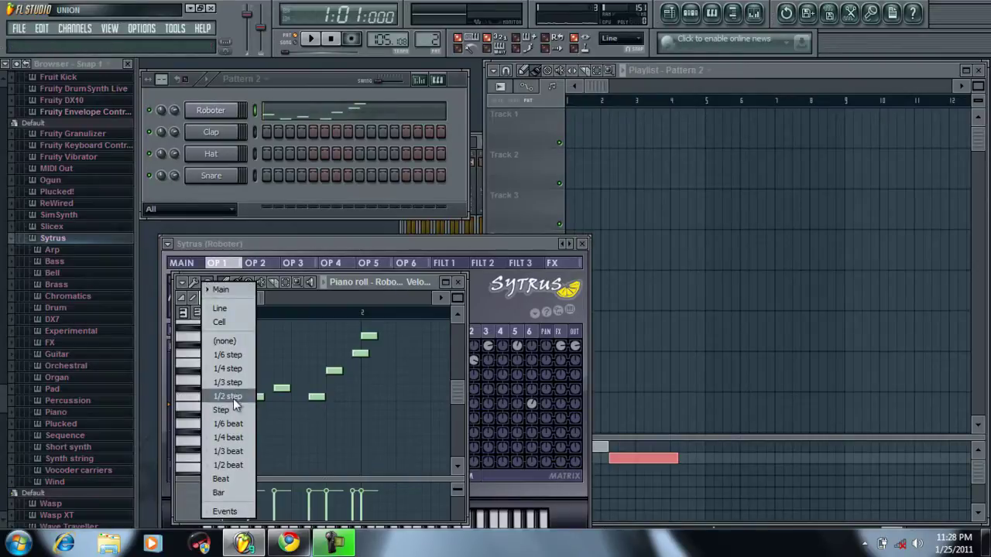
pyautogui.click(232, 354)
pyautogui.click(218, 299)
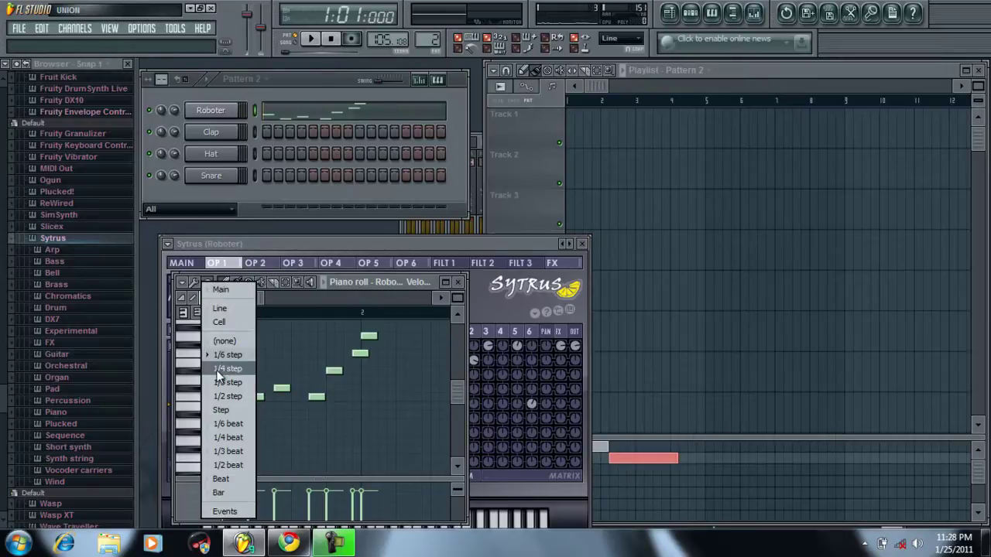
pyautogui.click(233, 427)
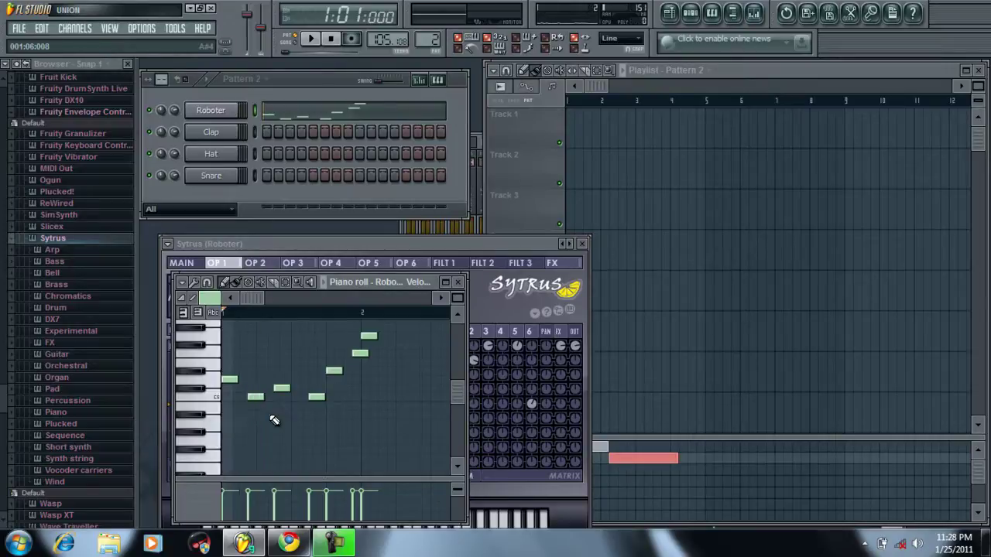
pyautogui.click(318, 406)
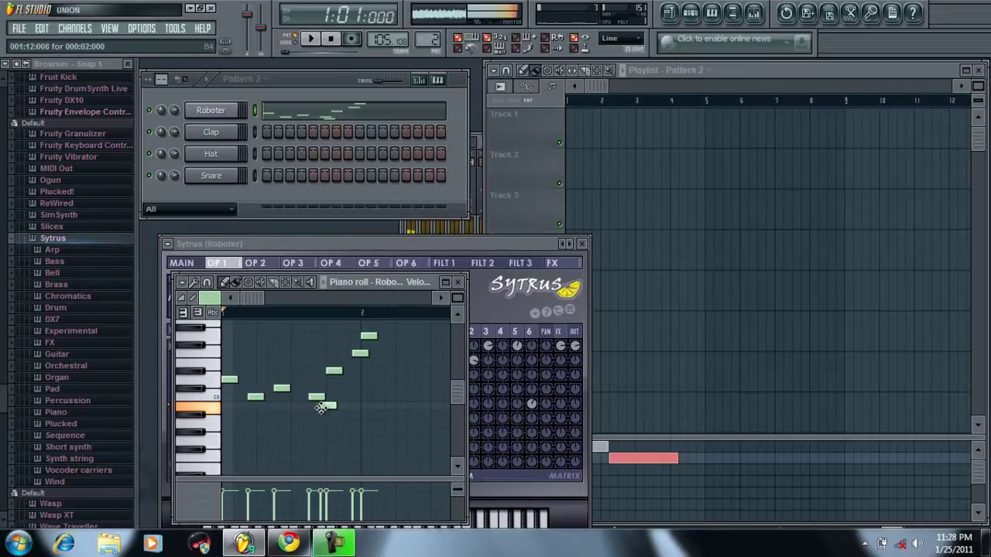
# Step: Reset the grid snap to 1/6 step and add another low note to the melody
pyautogui.click(183, 280)
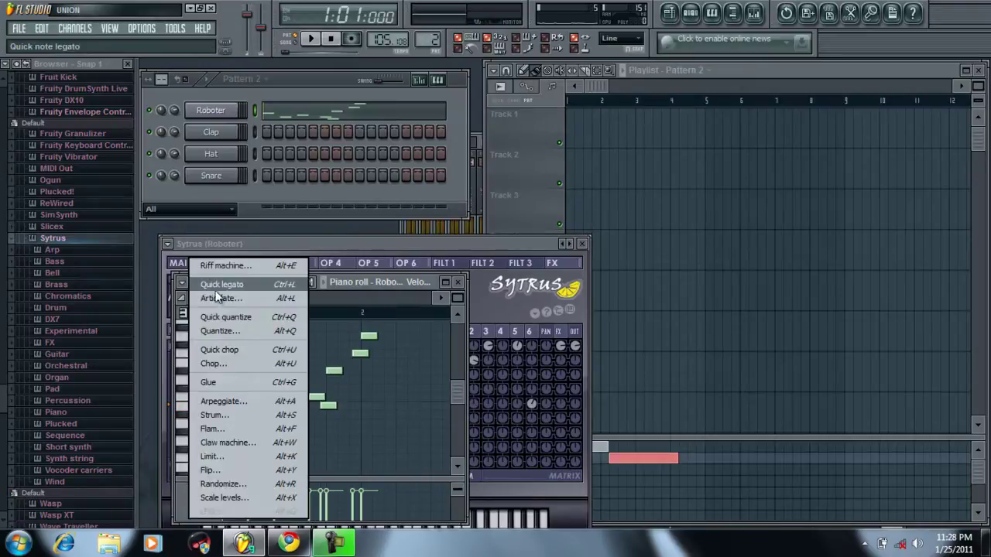
pyautogui.click(184, 278)
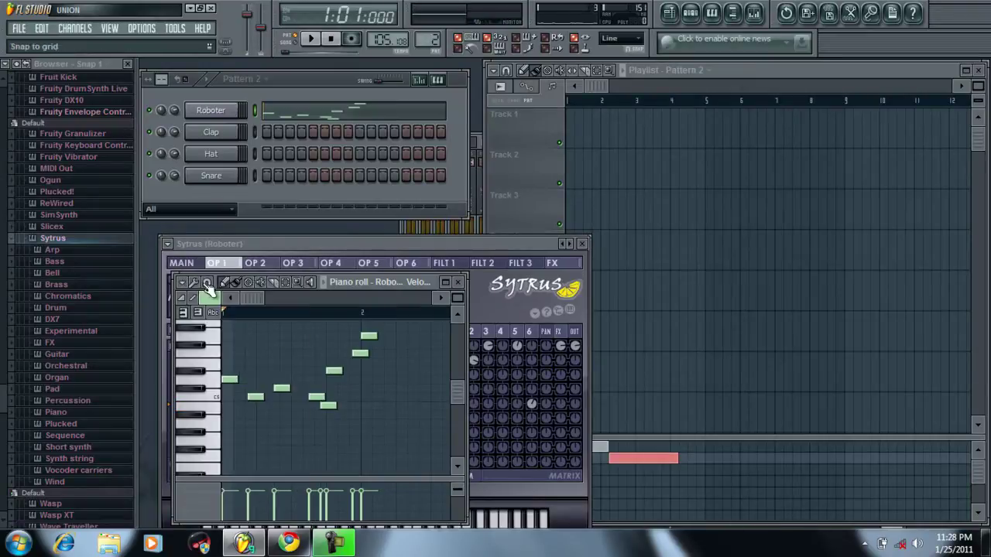
pyautogui.click(209, 284)
pyautogui.click(242, 354)
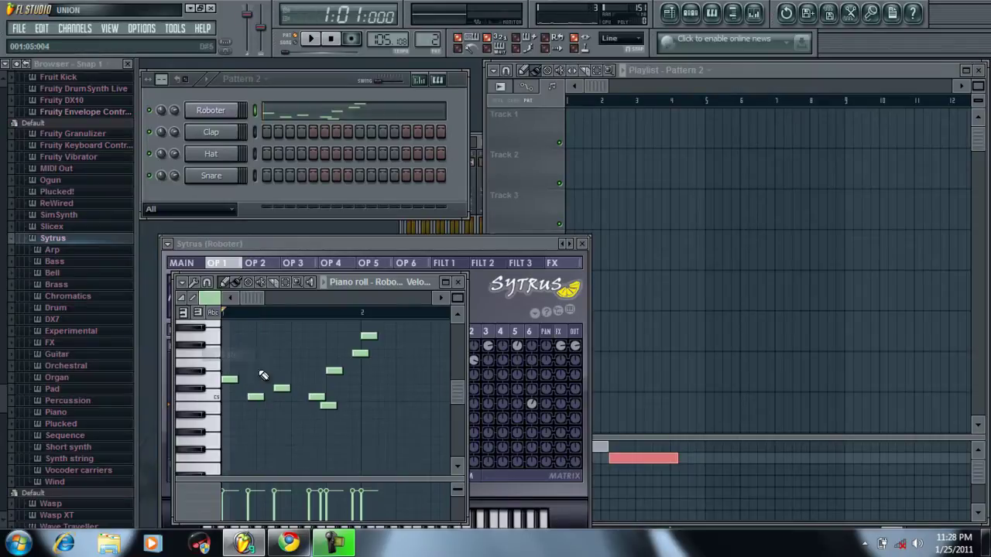
pyautogui.click(315, 424)
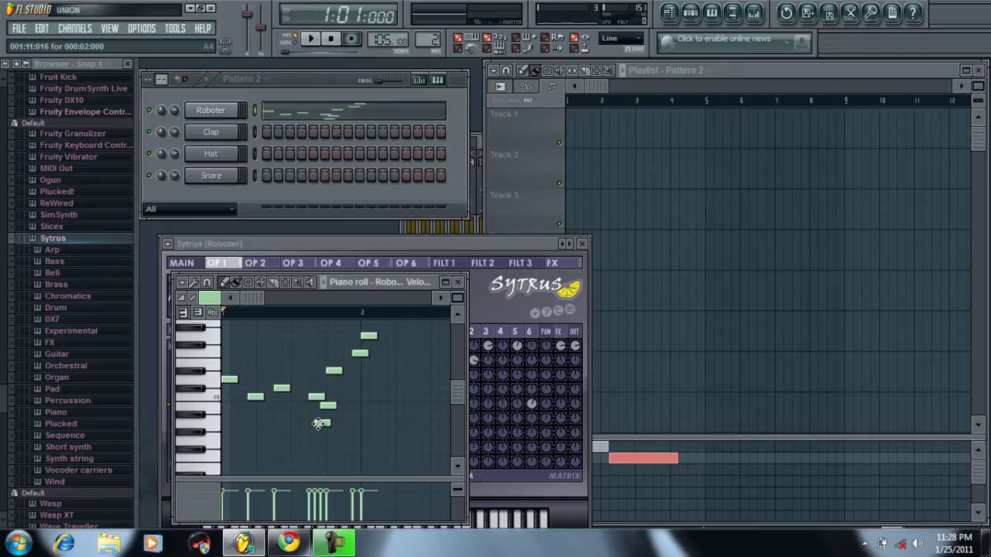
pyautogui.click(219, 284)
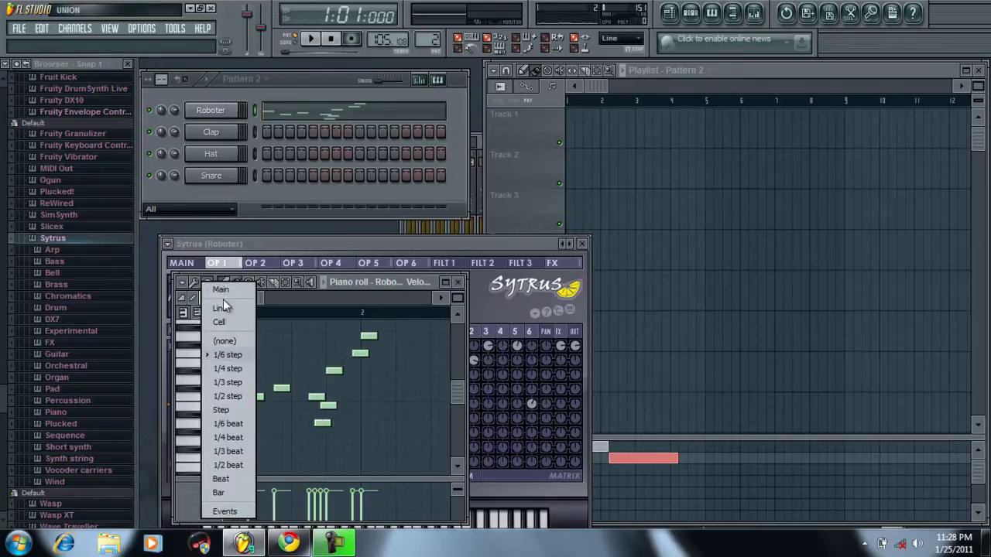
# Step: Set snap to (none), place a free off-grid note, and paint a row of repeated notes
pyautogui.click(224, 343)
pyautogui.moveTo(281, 379); pyautogui.dragTo(281, 373)
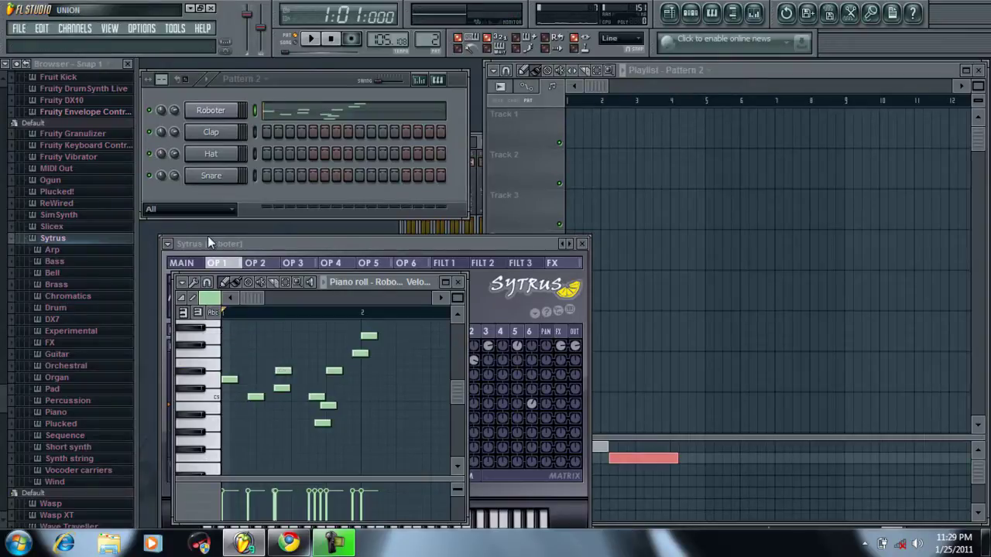
pyautogui.click(236, 282)
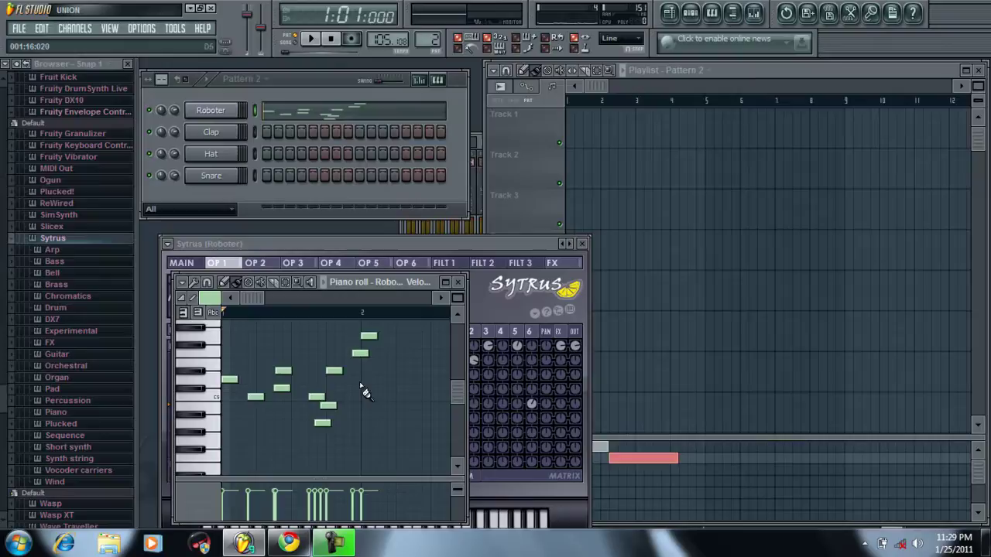
pyautogui.moveTo(357, 381); pyautogui.dragTo(450, 379)
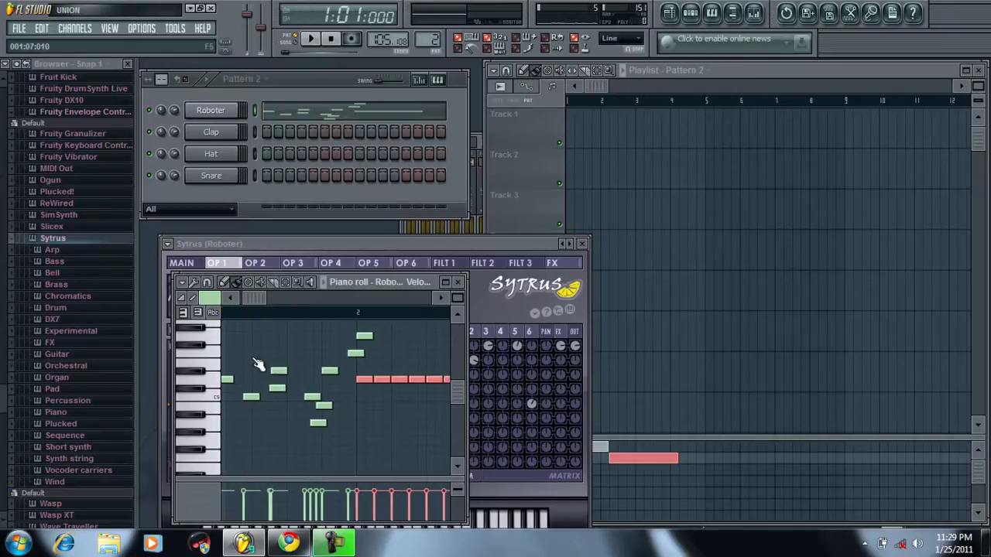
# Step: Erase most of the painted note row with the Delete tool and play the melody
pyautogui.click(248, 282)
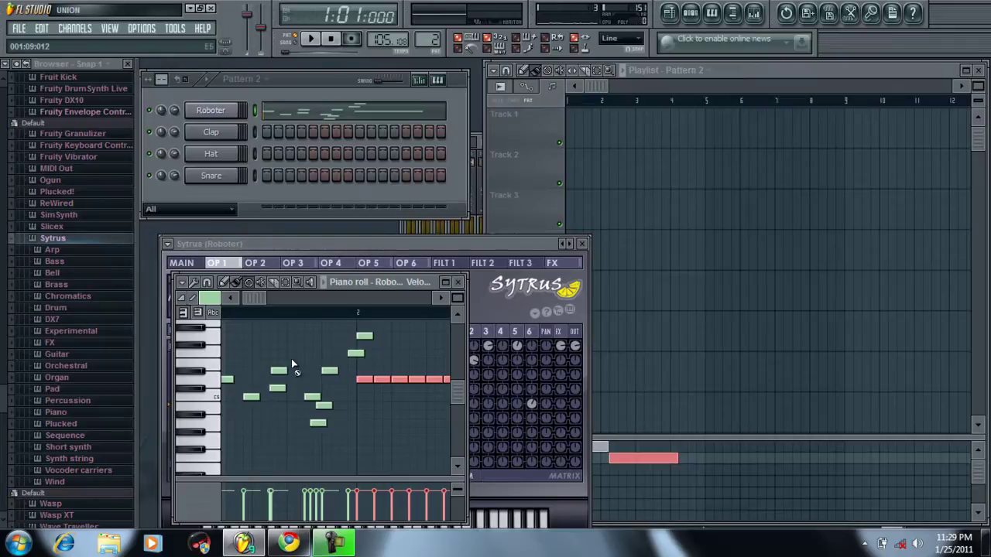
pyautogui.click(366, 379)
pyautogui.moveTo(395, 380)
pyautogui.mouseDown()
pyautogui.moveTo(424, 379)
pyautogui.moveTo(360, 361)
pyautogui.mouseUp()
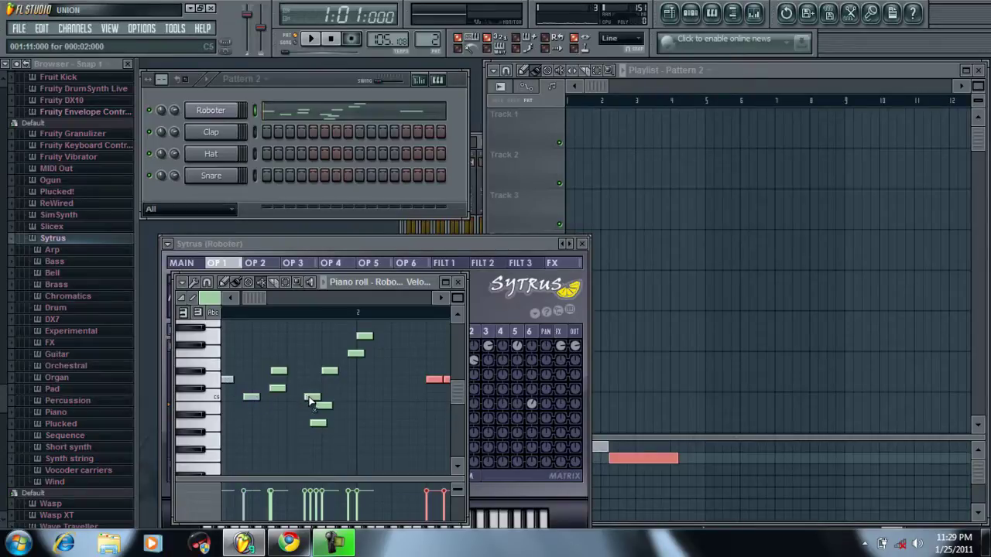
pyautogui.press('space')
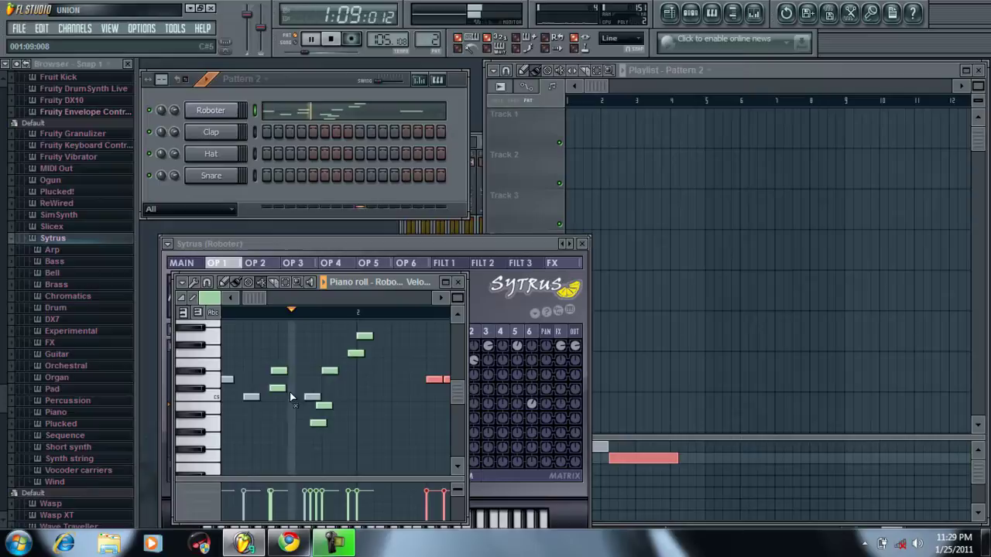
# Step: Stop playback and marquee-select the stacked note pair, then most of the melody's notes
pyautogui.press('space')
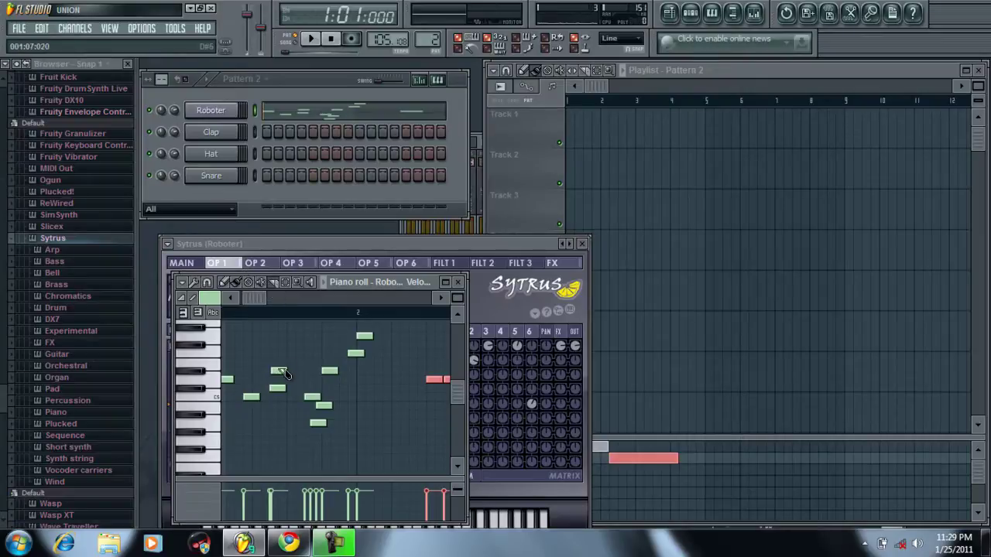
pyautogui.moveTo(280, 358); pyautogui.dragTo(283, 424)
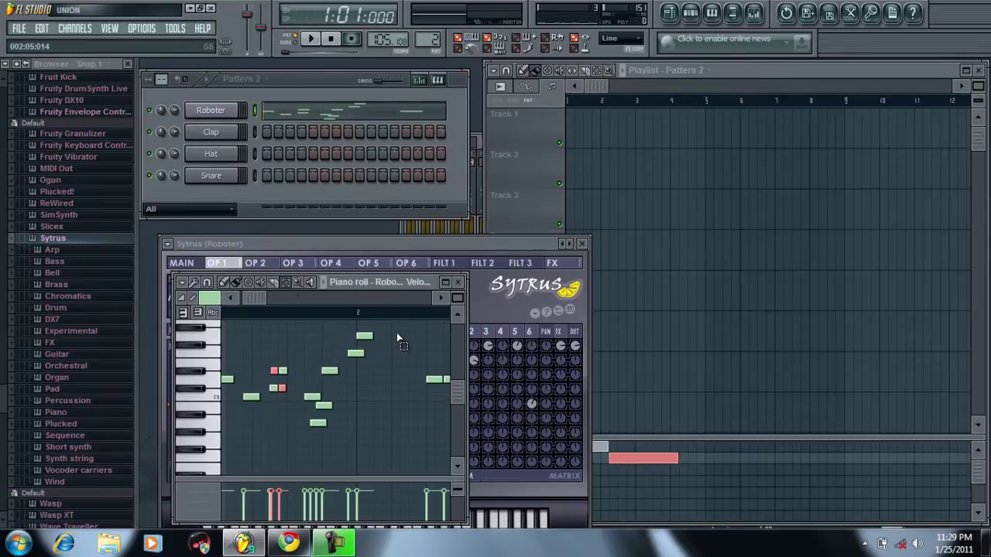
pyautogui.moveTo(394, 321); pyautogui.dragTo(220, 480)
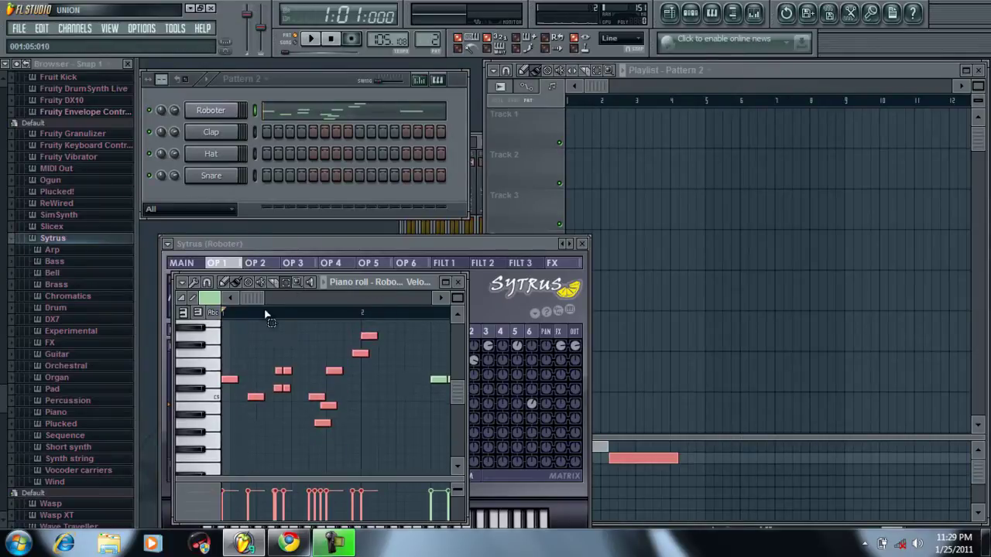
# Step: Zoom in and out on the melody, maximize the piano roll, then close it
pyautogui.click(306, 284)
pyautogui.rightClick(327, 382)
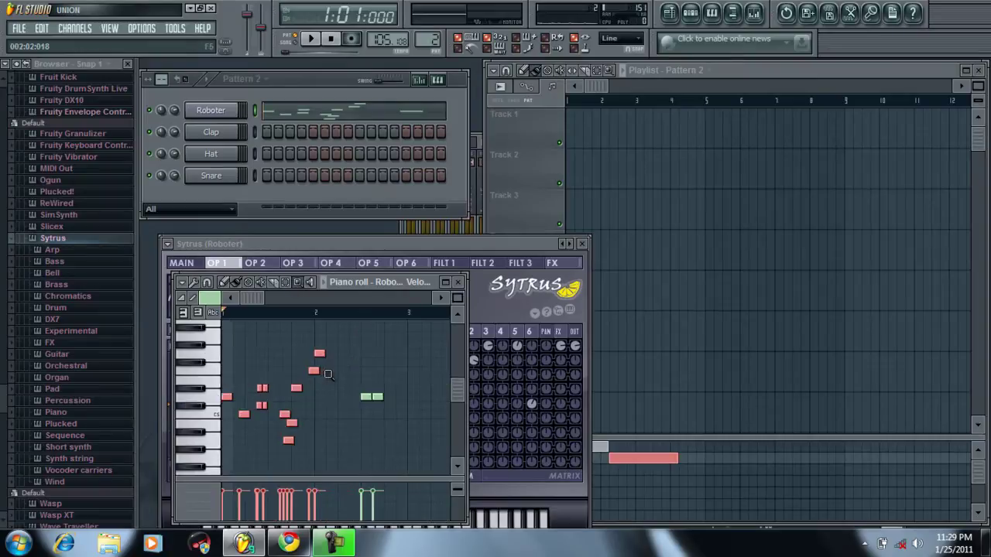
pyautogui.moveTo(316, 349); pyautogui.dragTo(217, 460)
pyautogui.rightClick(234, 421)
pyautogui.click(335, 345)
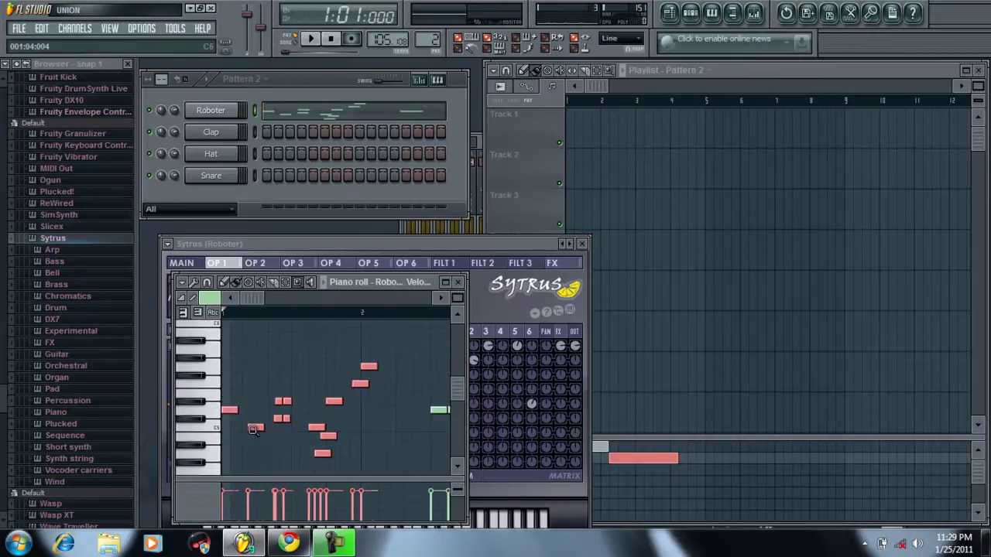
pyautogui.click(446, 281)
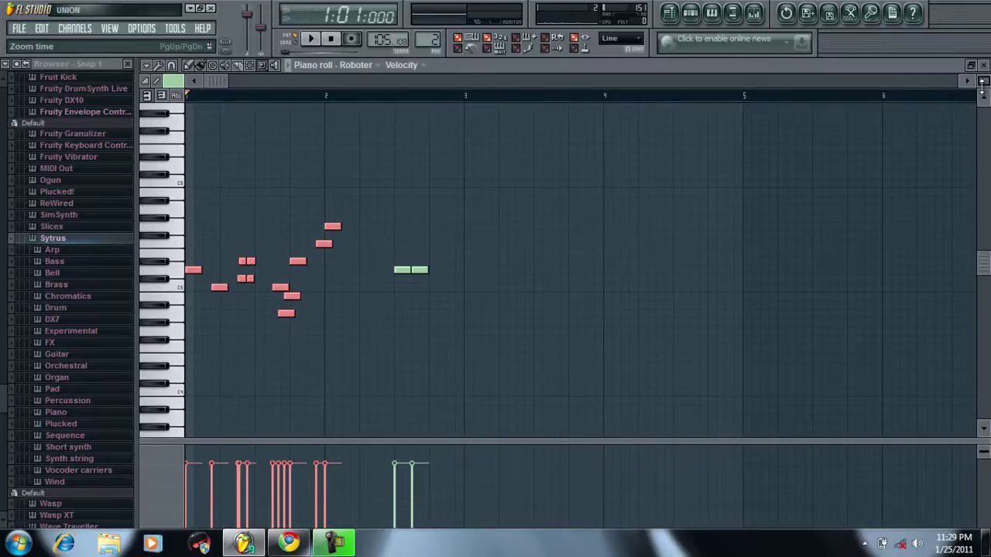
pyautogui.moveTo(983, 80); pyautogui.dragTo(937, 64)
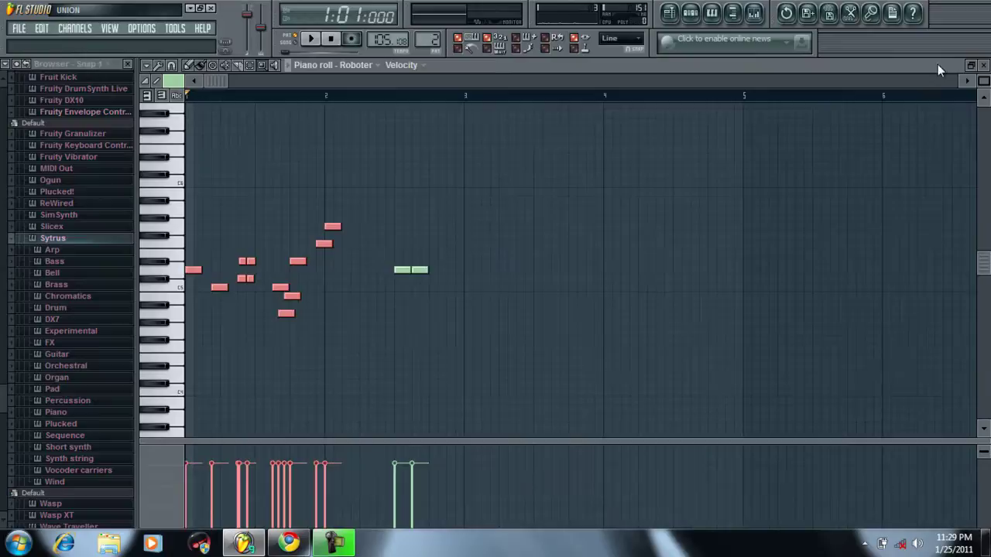
pyautogui.click(983, 67)
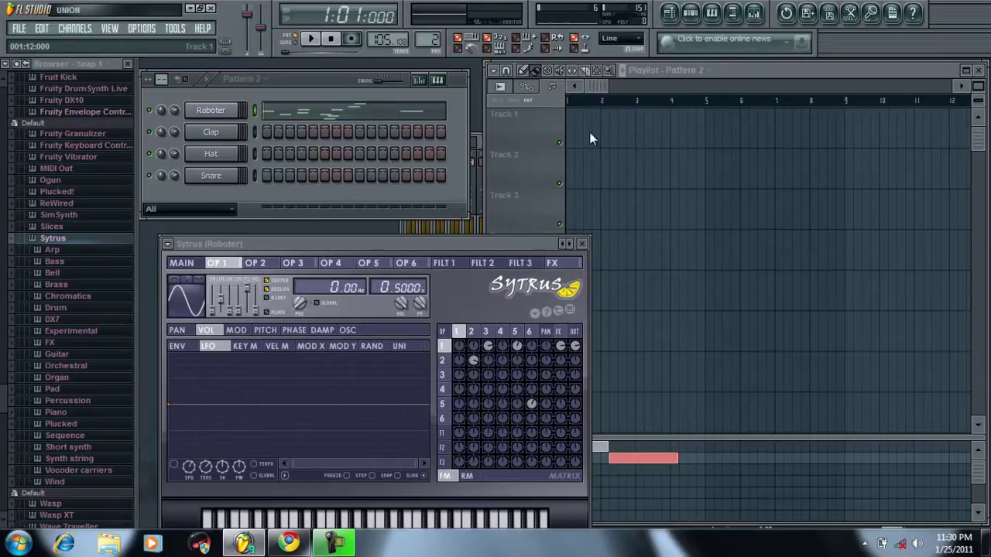
# Step: Open the mixer, lower the master volume slightly, select Insert 1 and open FX slot 1's plugin list
pyautogui.click(755, 14)
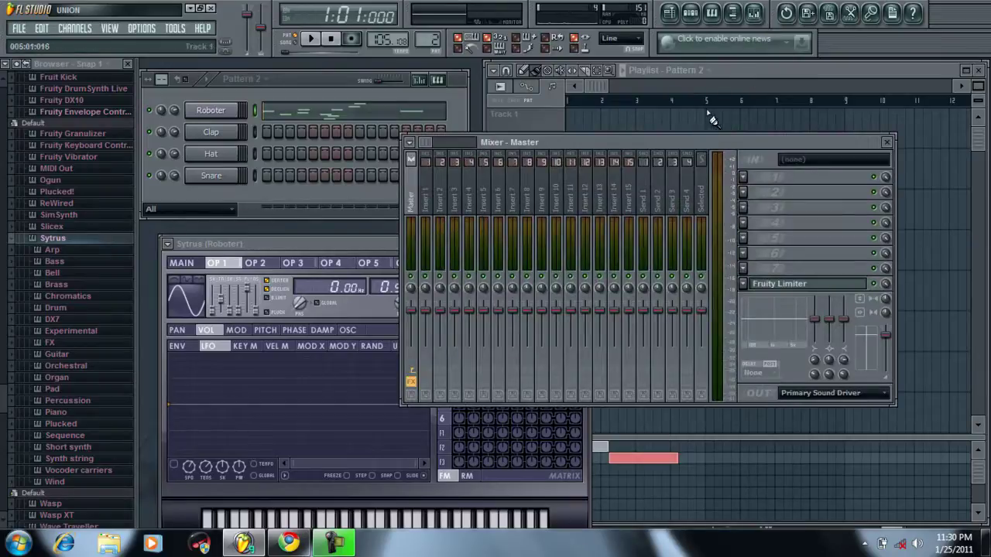
pyautogui.moveTo(703, 147); pyautogui.dragTo(706, 135)
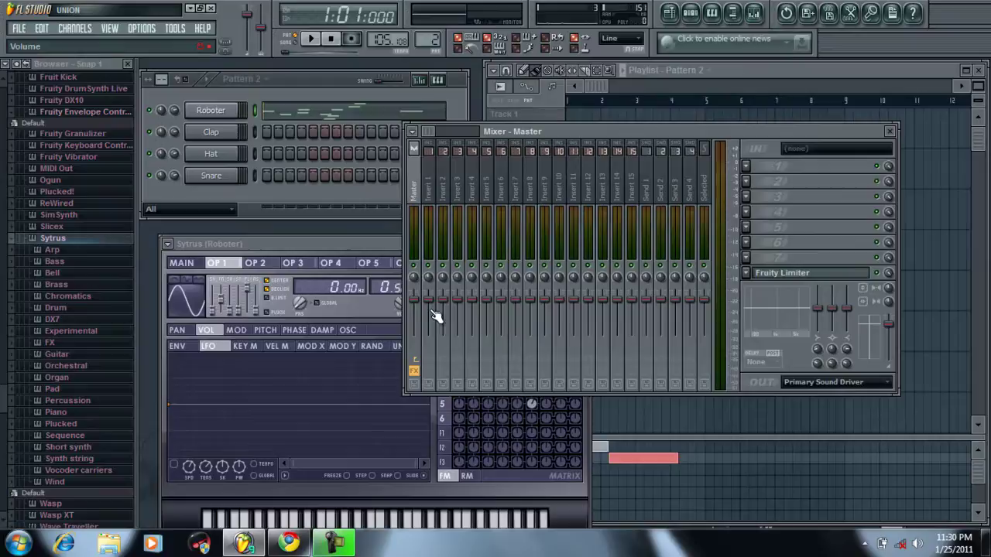
pyautogui.moveTo(416, 305); pyautogui.dragTo(416, 278)
pyautogui.click(435, 207)
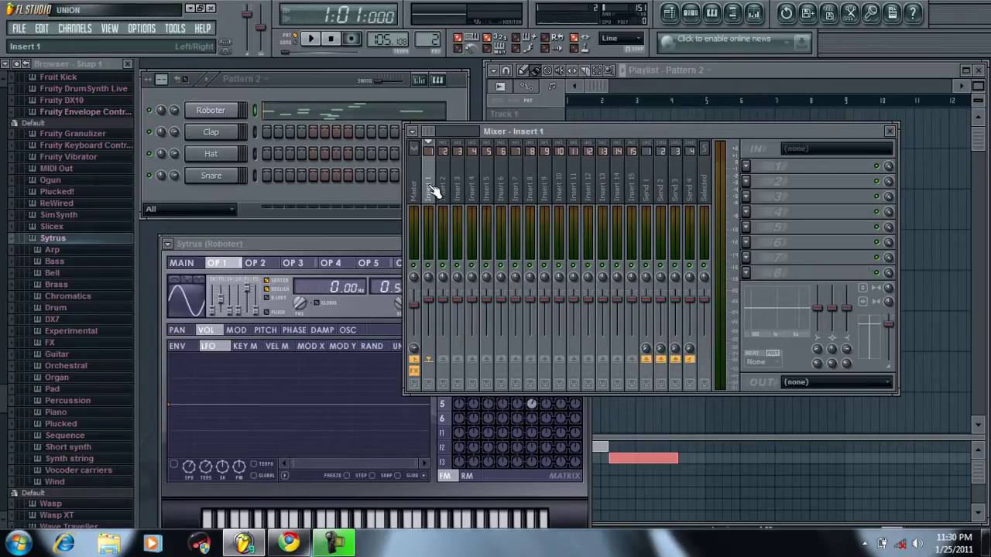
pyautogui.scroll(-1, 431, 40)
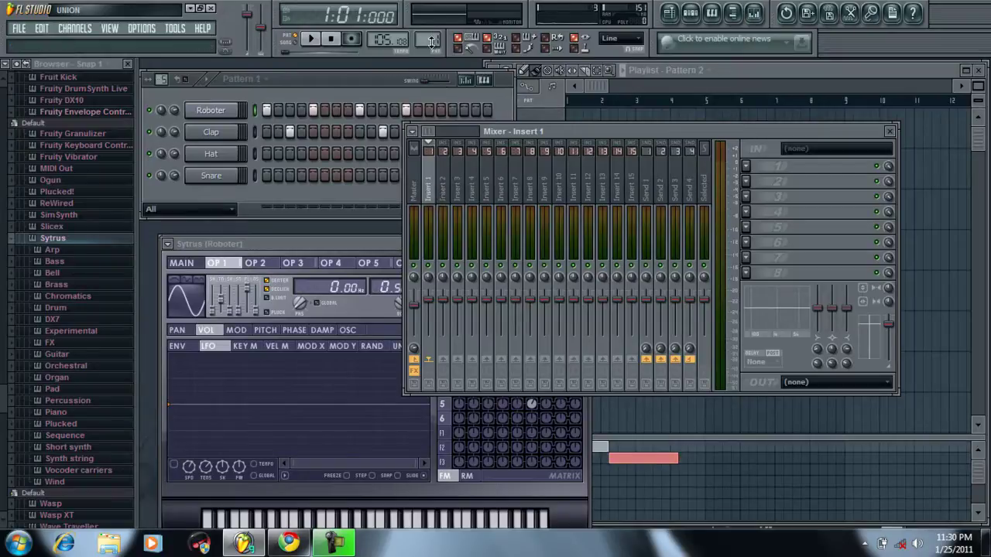
pyautogui.click(743, 165)
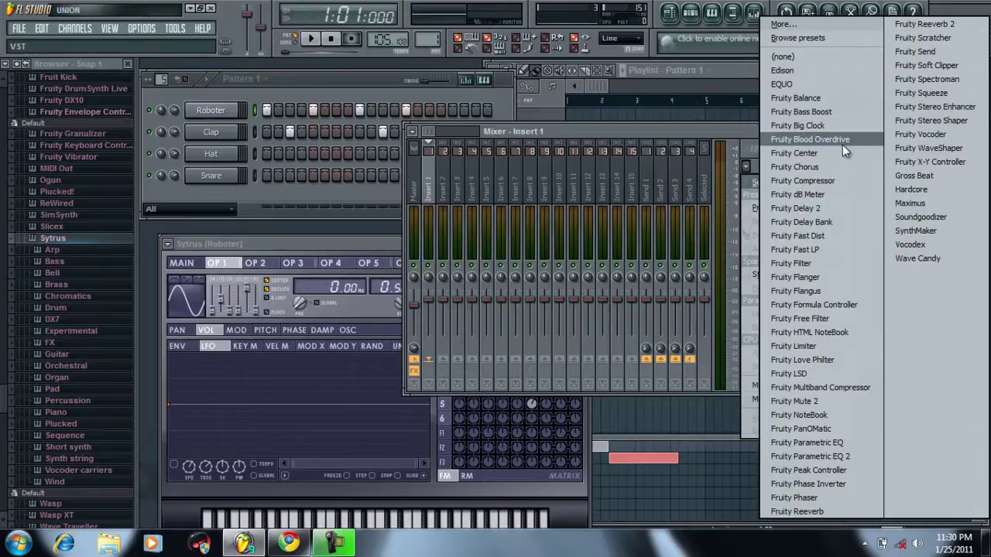
# Step: Load Fruity Reeverb 2 onto Insert 1 and play the pattern to hear the reverb
pyautogui.click(924, 24)
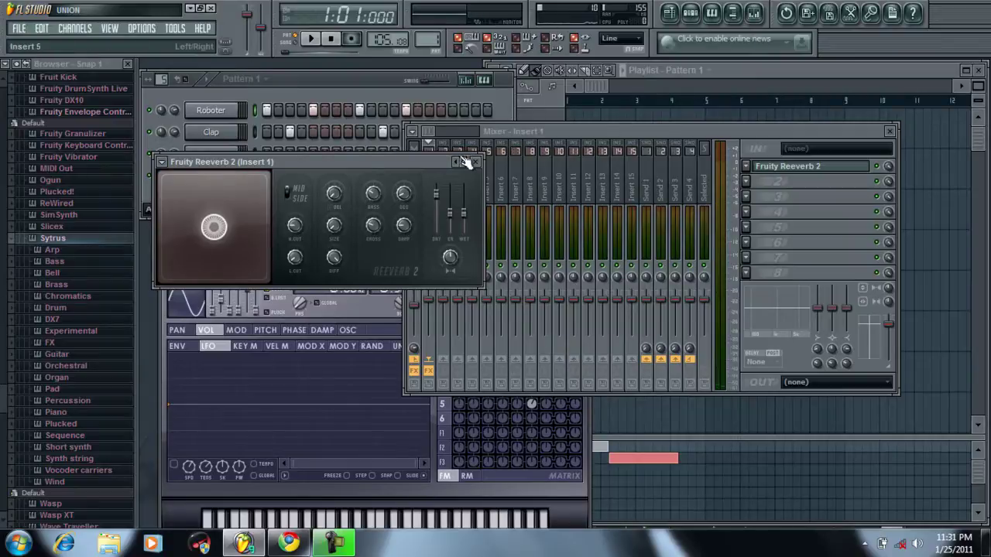
pyautogui.click(637, 83)
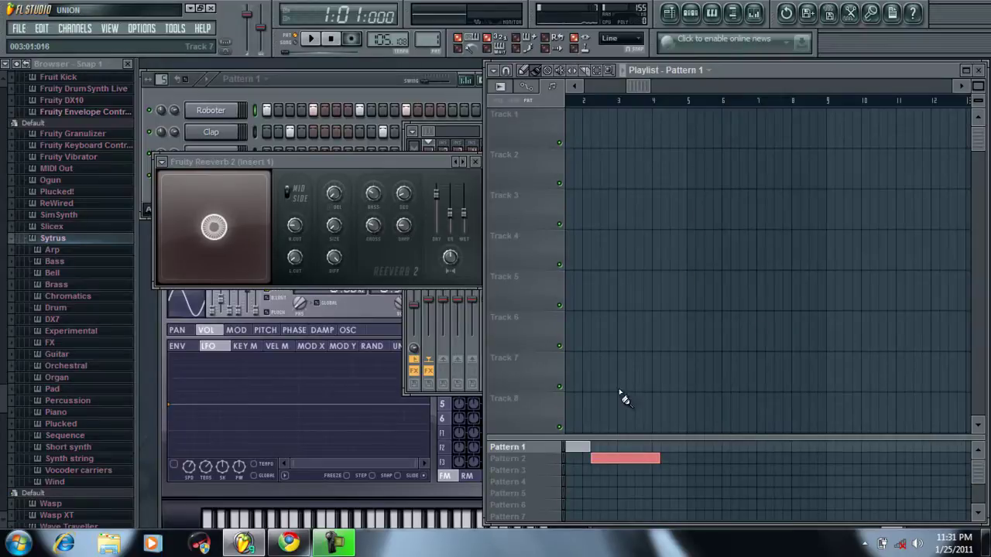
pyautogui.click(344, 87)
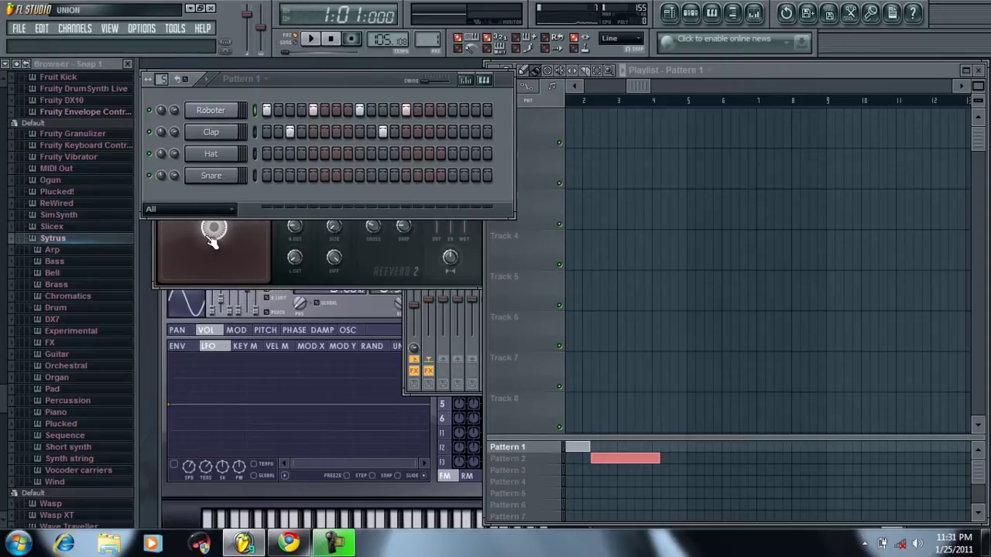
pyautogui.press('space')
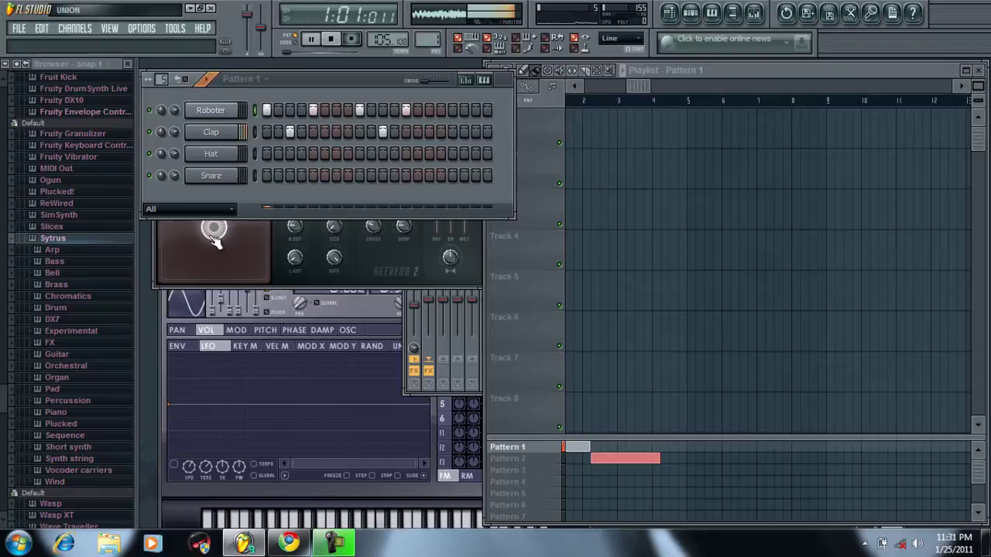
pyautogui.press('space')
pyautogui.click(215, 241)
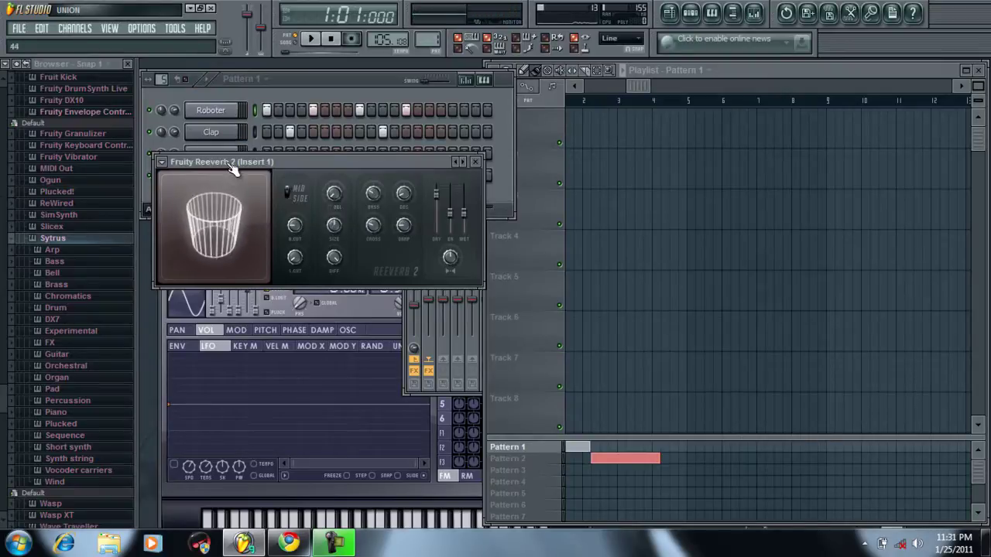
pyautogui.press('space')
pyautogui.press('space')
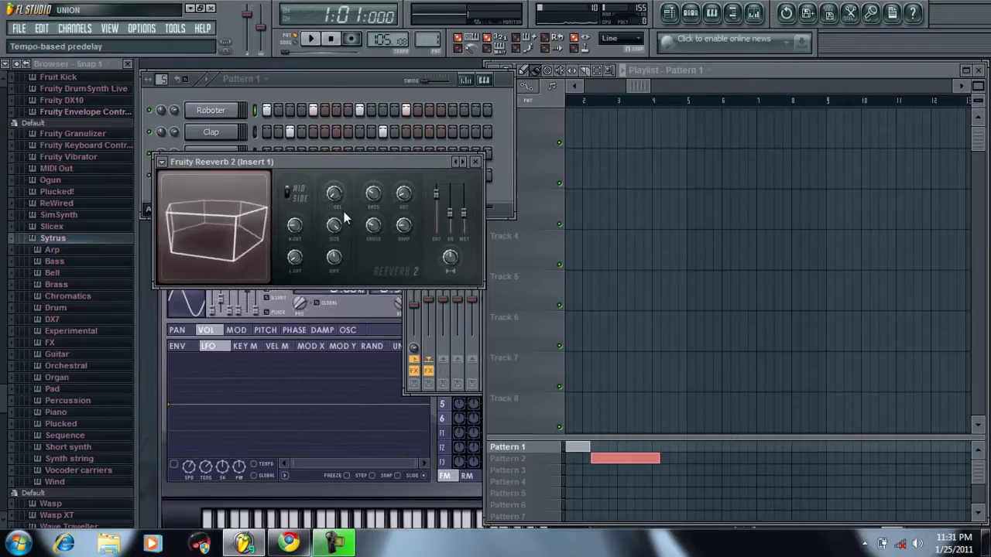
# Step: Close the Reeverb 2 window, dismiss a mixer slot's effects list, and shift the mixer right
pyautogui.click(476, 163)
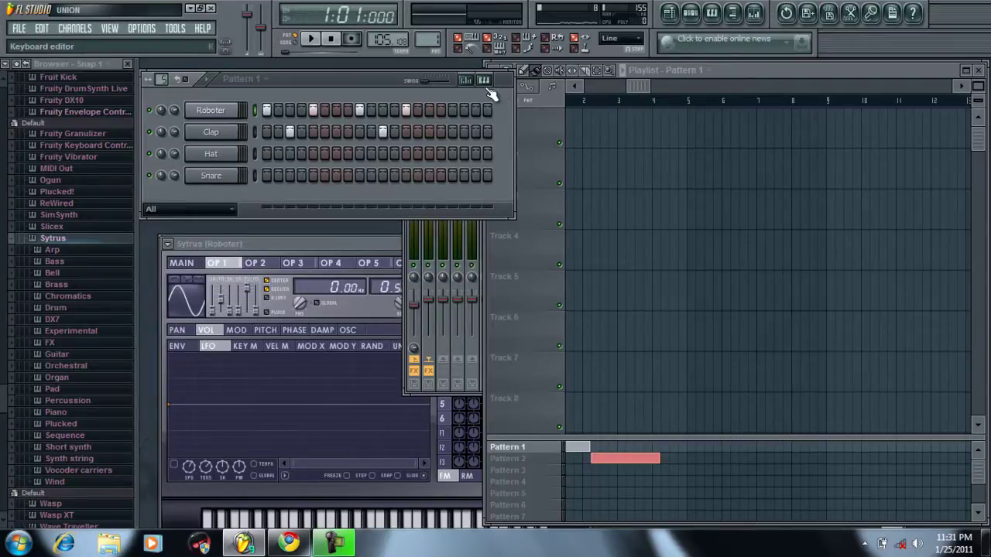
pyautogui.click(405, 305)
pyautogui.click(743, 165)
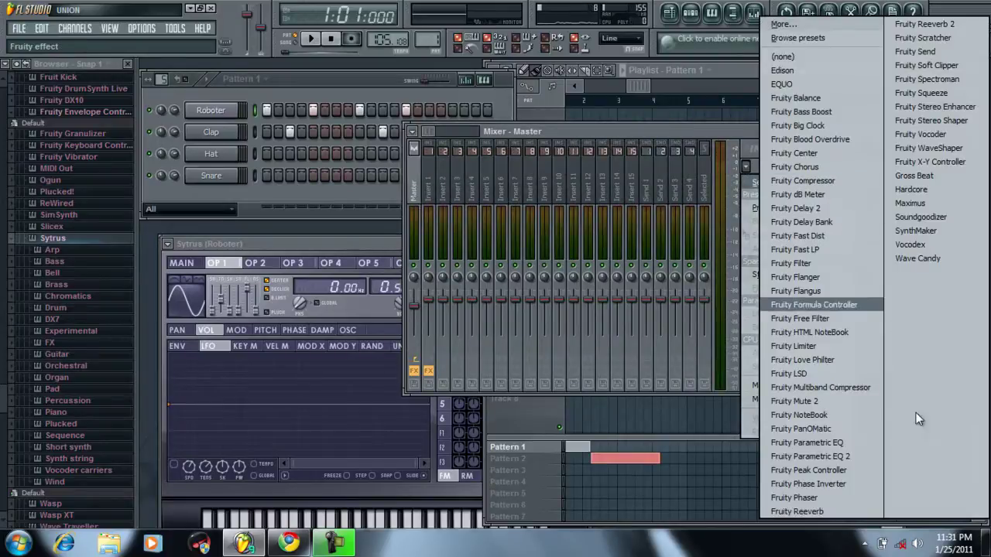
pyautogui.click(690, 149)
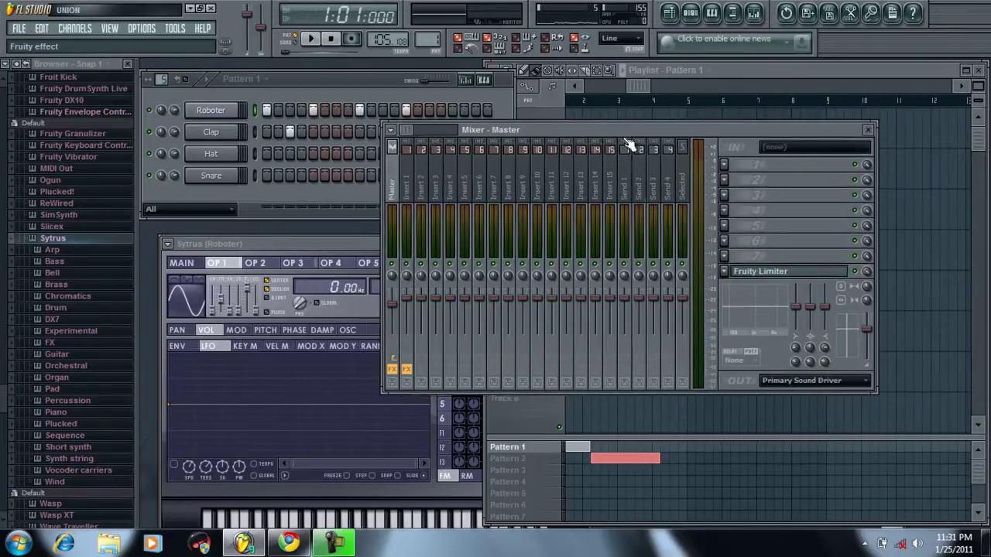
pyautogui.moveTo(690, 126); pyautogui.dragTo(770, 122)
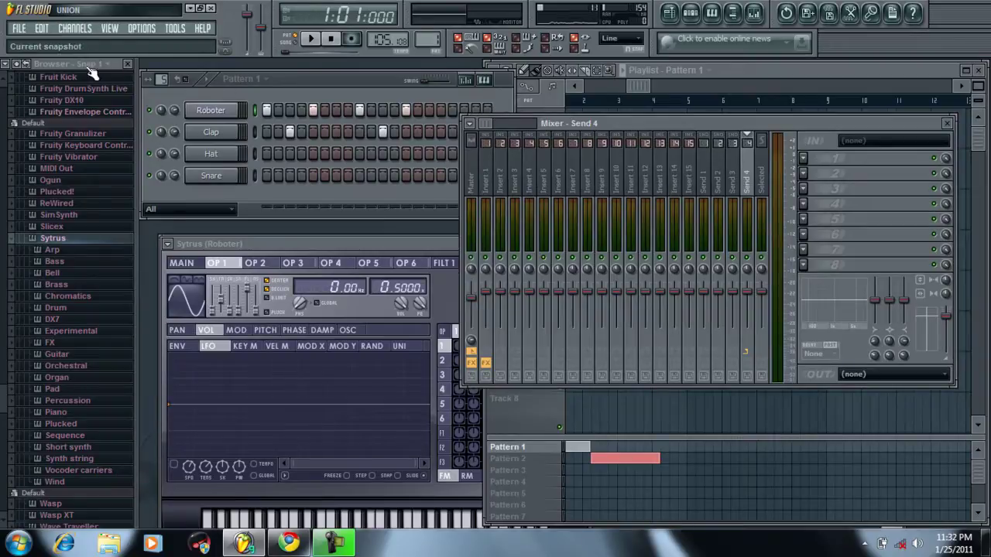
# Step: Open deadmau5-ThatsNotTrue (dream electro mix).flp from the Cool stuff folder via File > Open
pyautogui.click(16, 31)
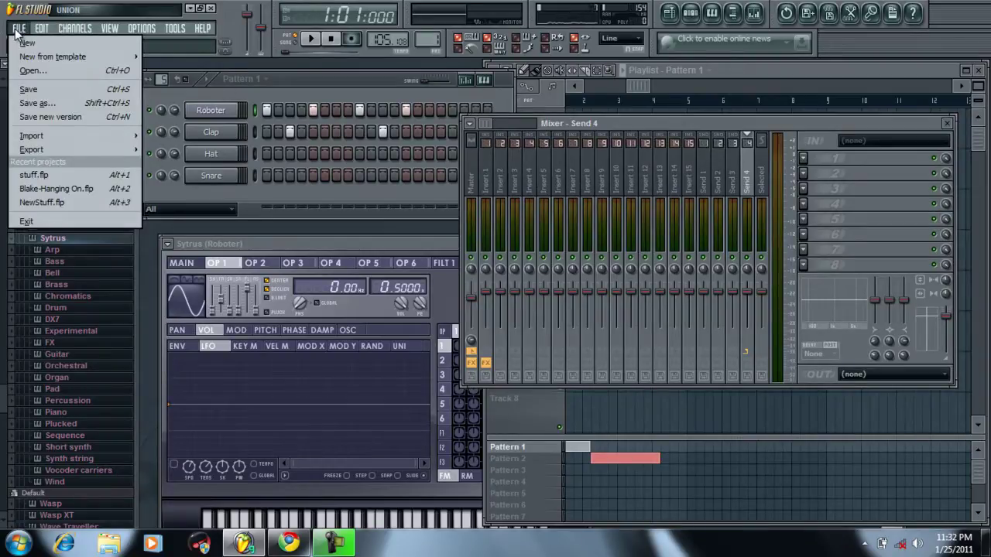
pyautogui.click(40, 73)
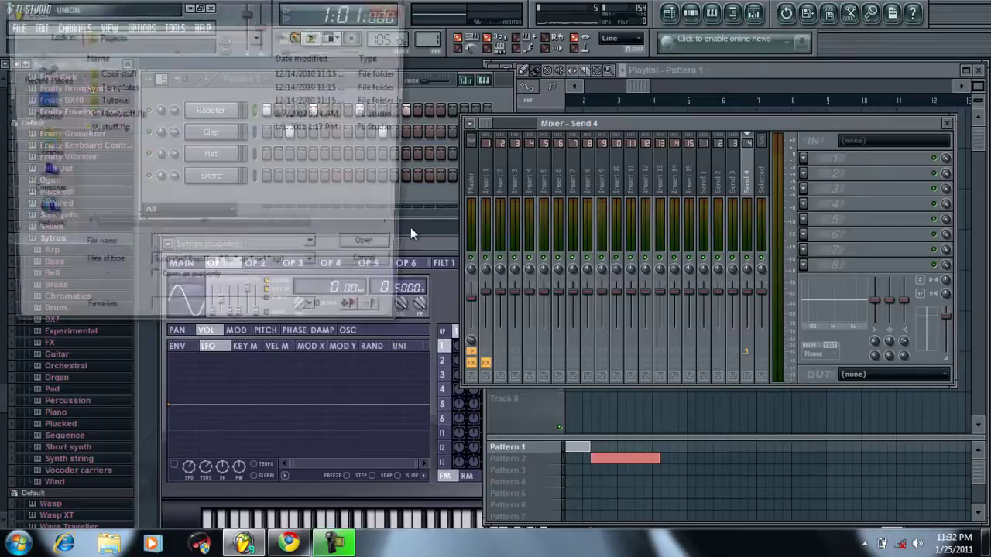
pyautogui.click(181, 59)
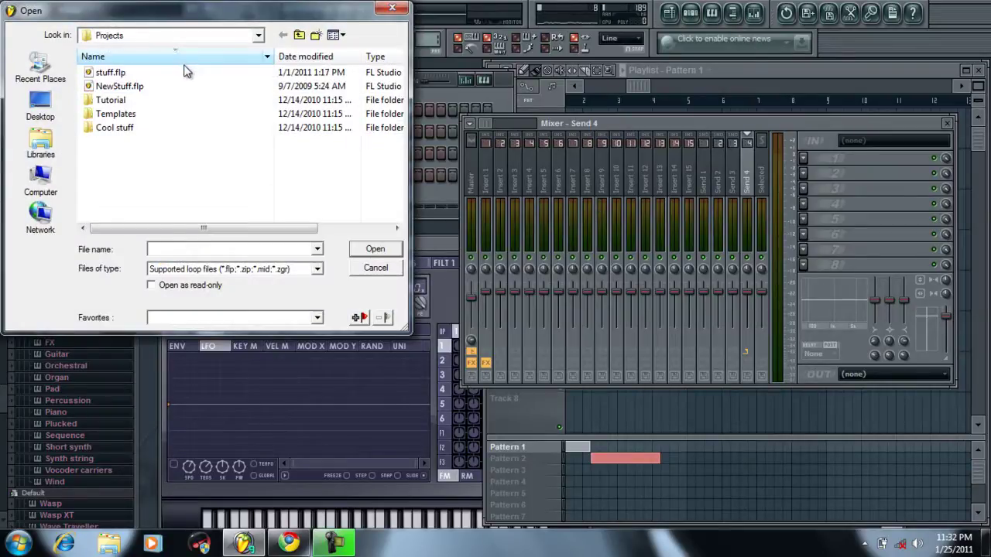
pyautogui.click(184, 59)
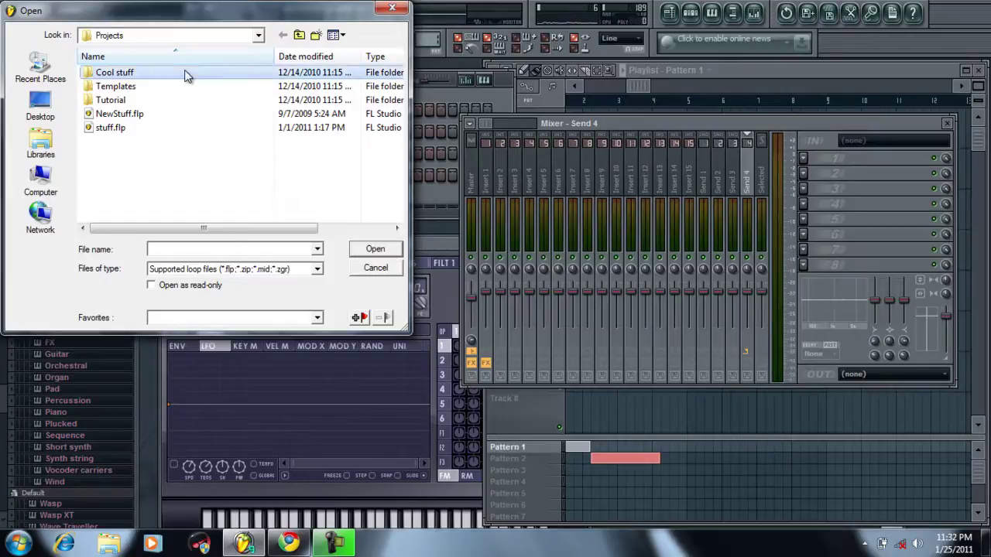
pyautogui.doubleClick(186, 72)
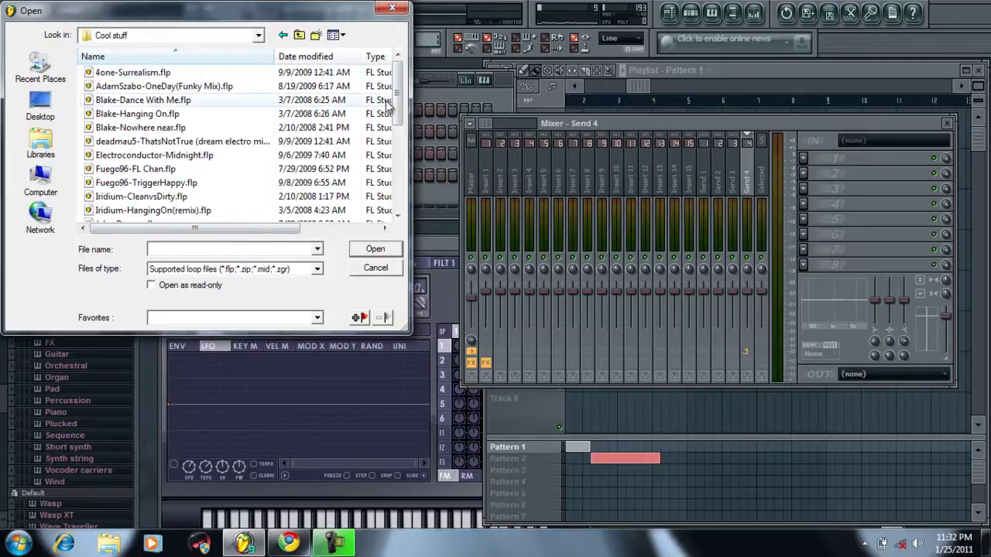
pyautogui.moveTo(404, 112); pyautogui.dragTo(414, 80)
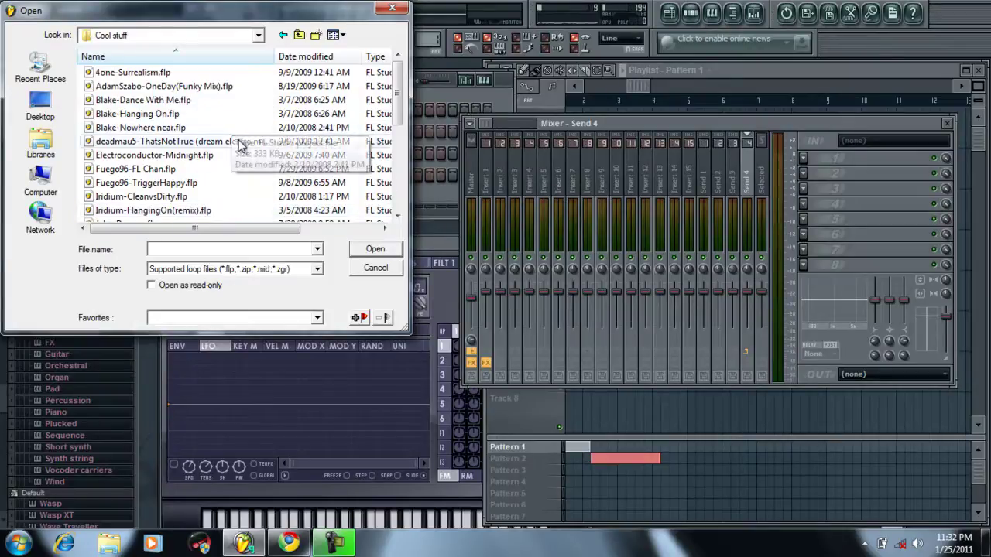
pyautogui.doubleClick(163, 142)
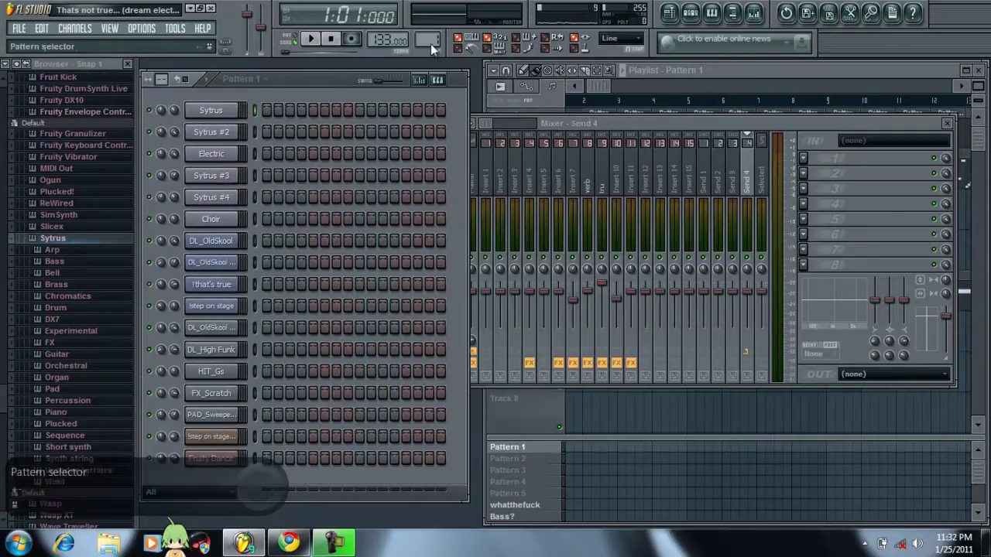
# Step: Close the mixer, bring bar 1 of the playlist into view, and stop playback at the start
pyautogui.click(946, 123)
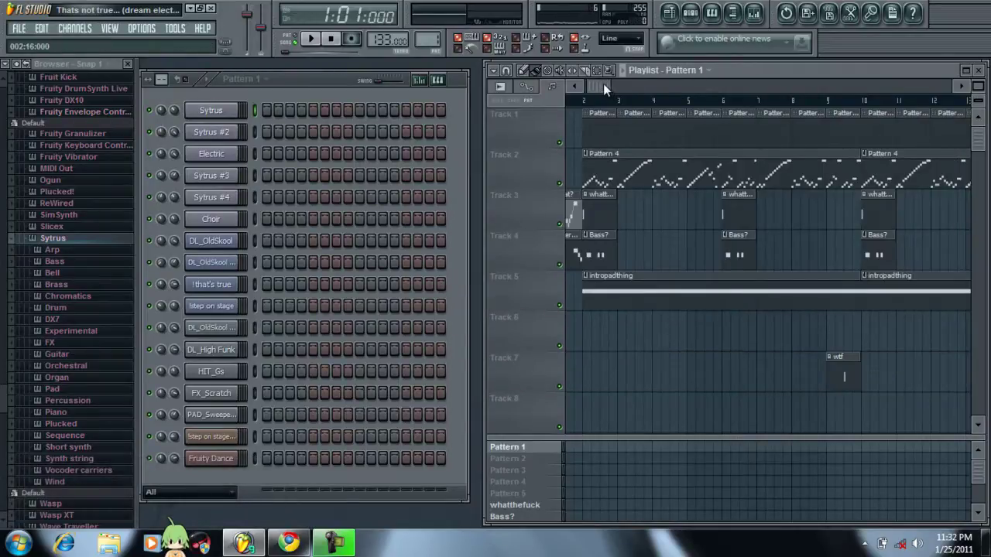
pyautogui.moveTo(602, 84); pyautogui.dragTo(587, 84)
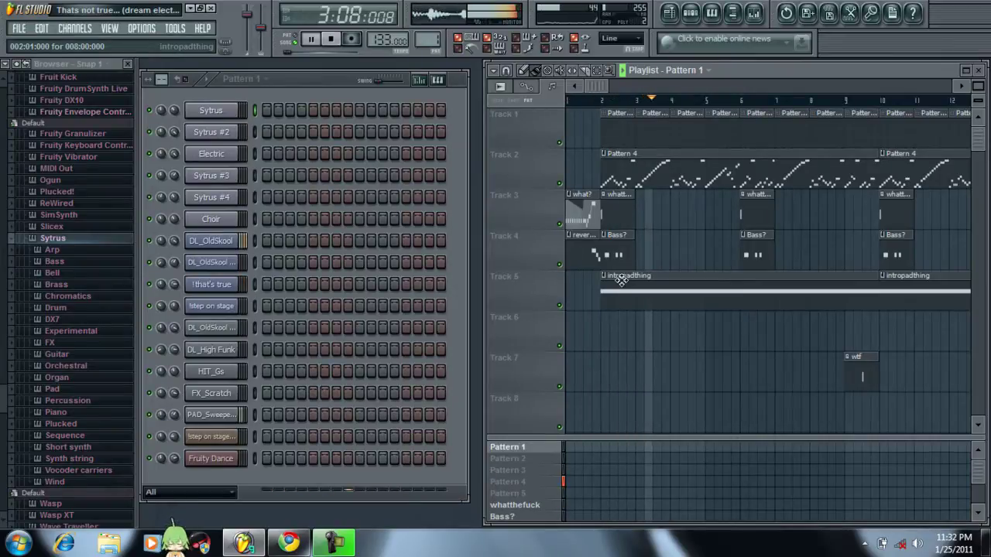
pyautogui.press('space')
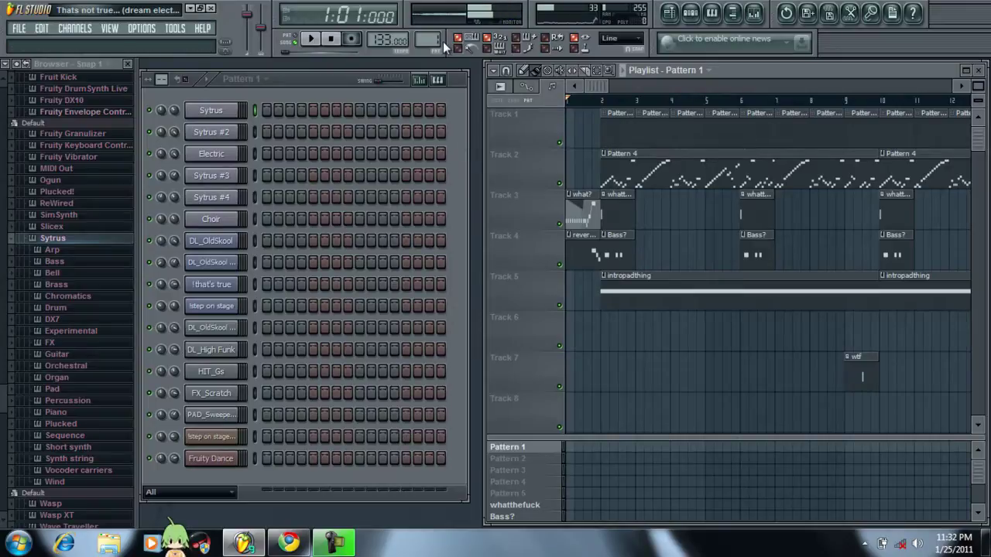
pyautogui.scroll(-4, 432, 39)
pyautogui.scroll(2, 432, 39)
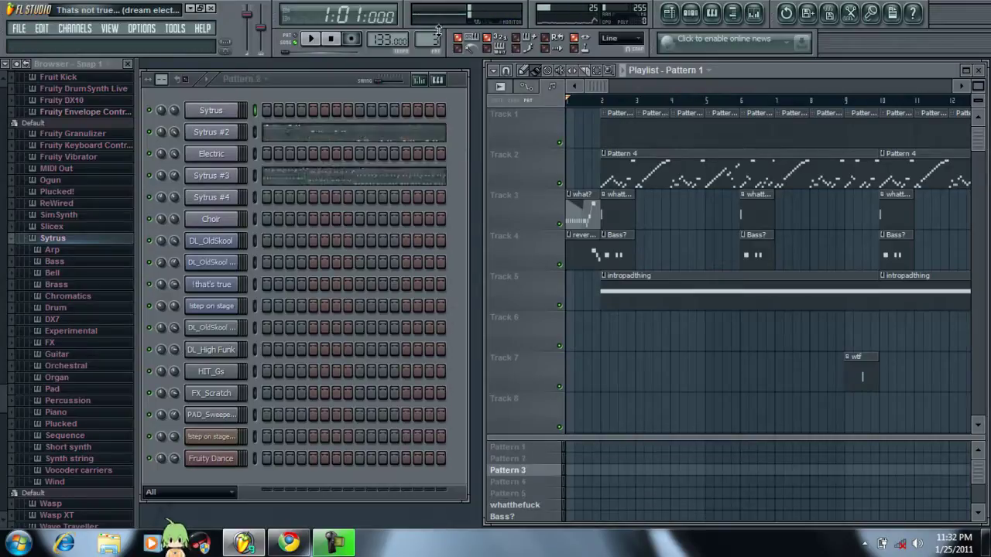
pyautogui.scroll(-2, 438, 27)
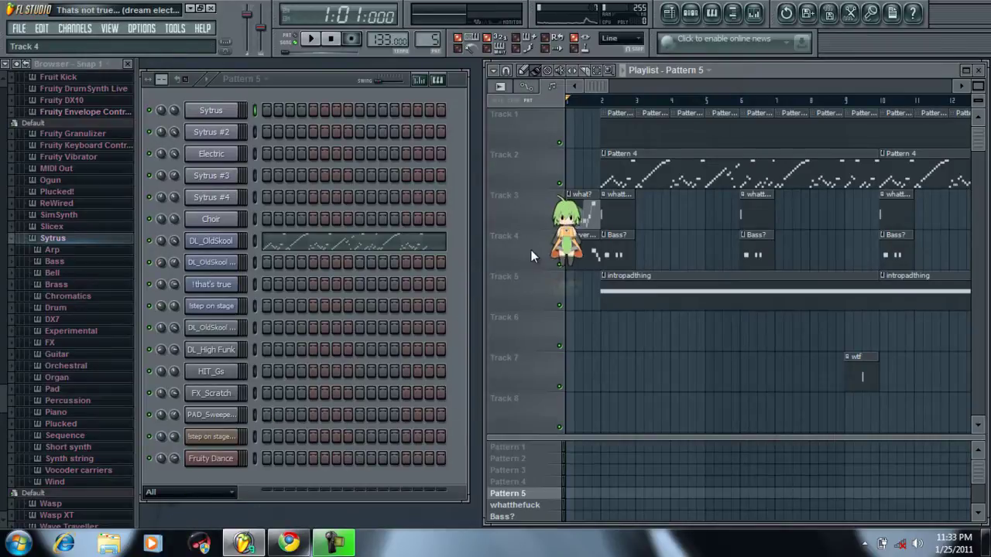
# Step: Play the demo song's opening again and stop it
pyautogui.press('space')
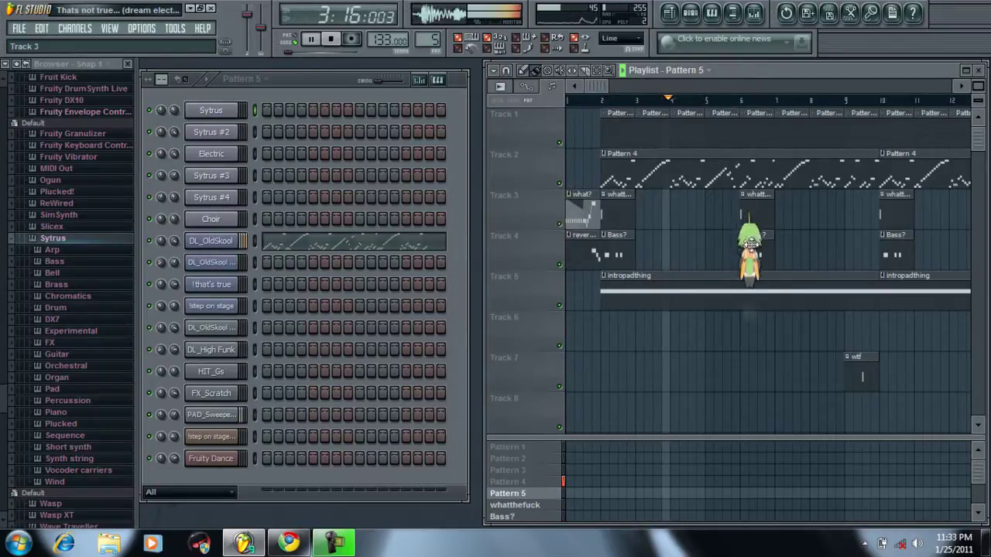
pyautogui.press('space')
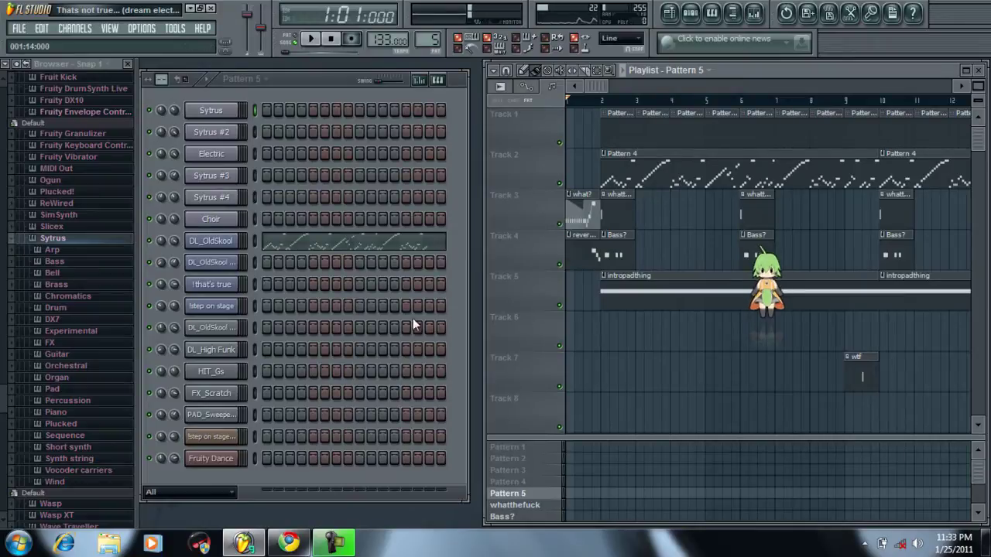
pyautogui.moveTo(348, 545)
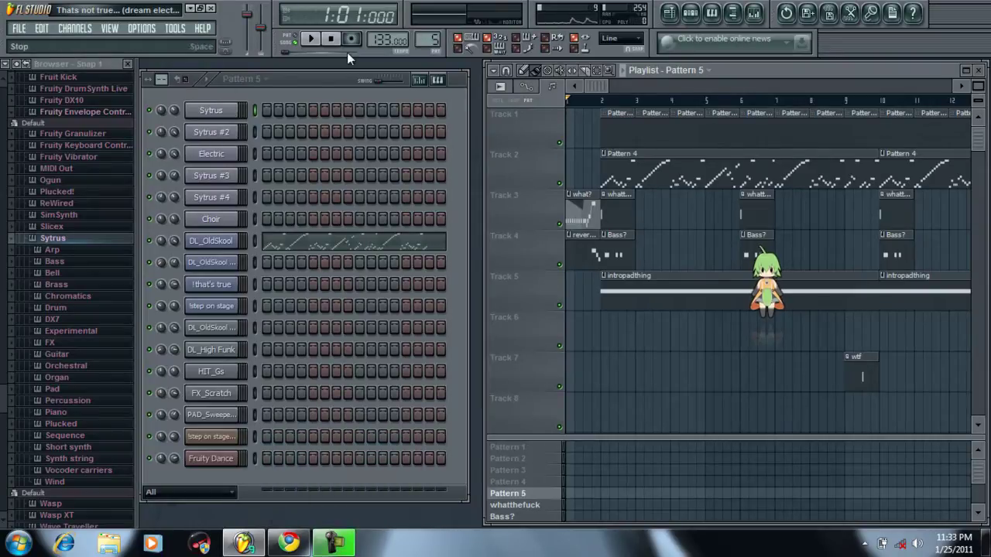
pyautogui.moveTo(336, 73); pyautogui.dragTo(333, 66)
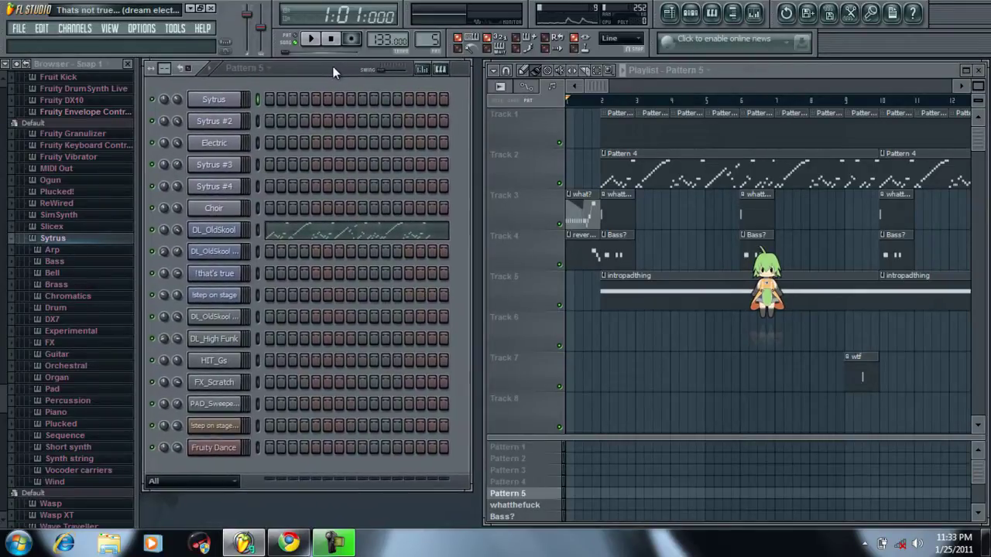